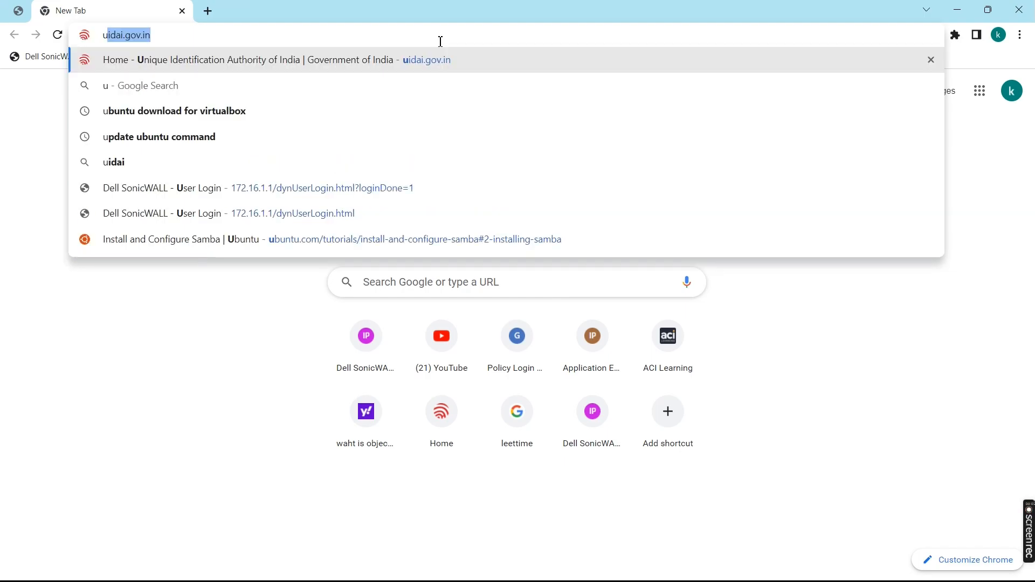
# Open ubuntu.com and start the Ubuntu Desktop 22.04 LTS download from the Download menu.
pyautogui.press('Return')
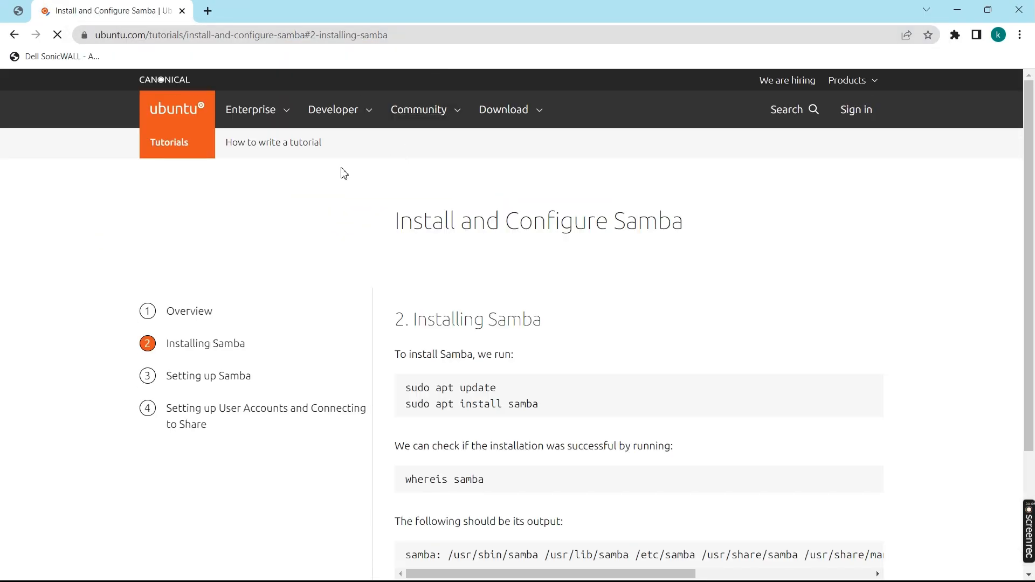
pyautogui.click(525, 112)
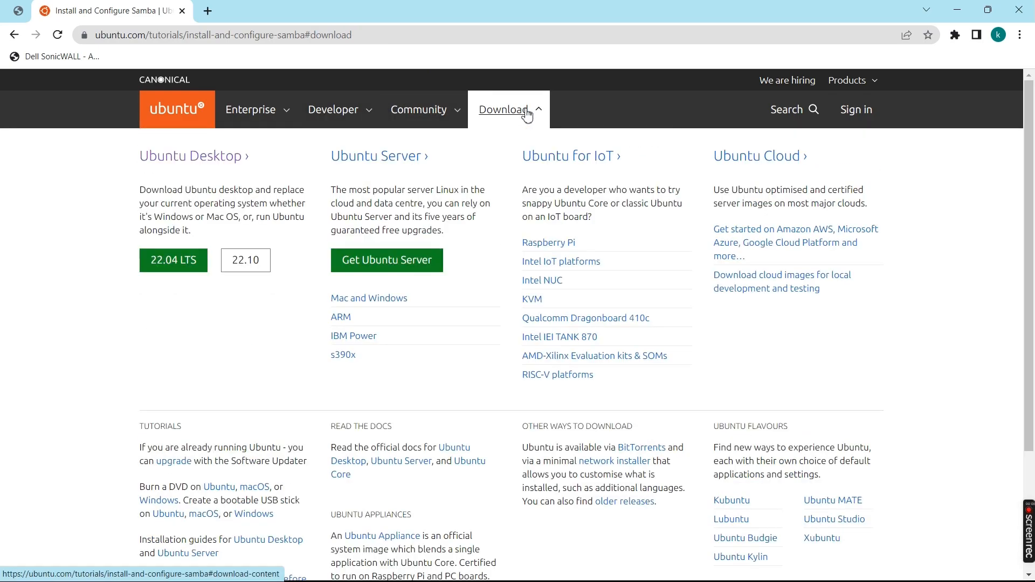
pyautogui.click(188, 261)
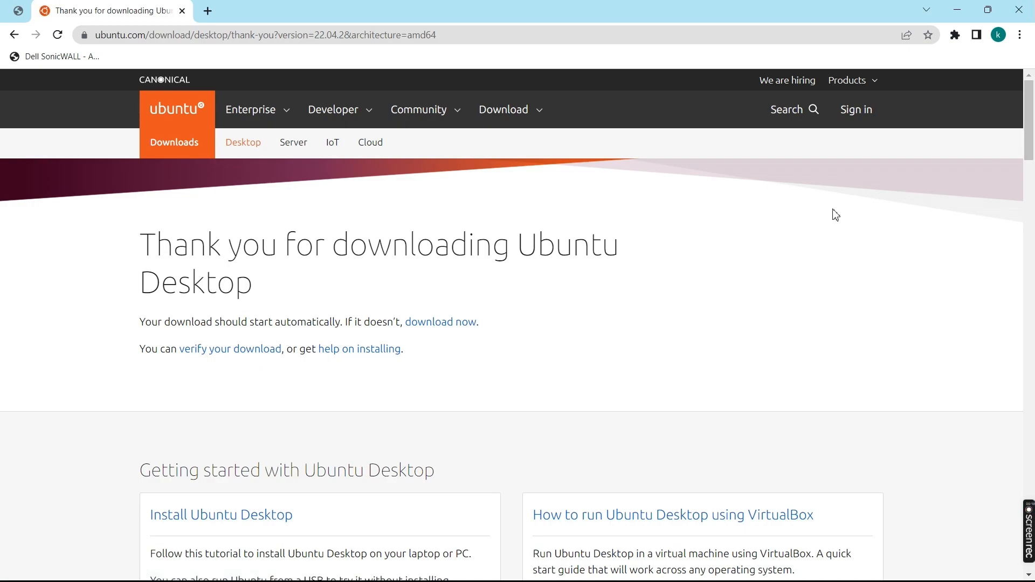
# Show the downloading Ubuntu ISO in its folder, then close that folder window.
pyautogui.scroll(-4, 725, 237)
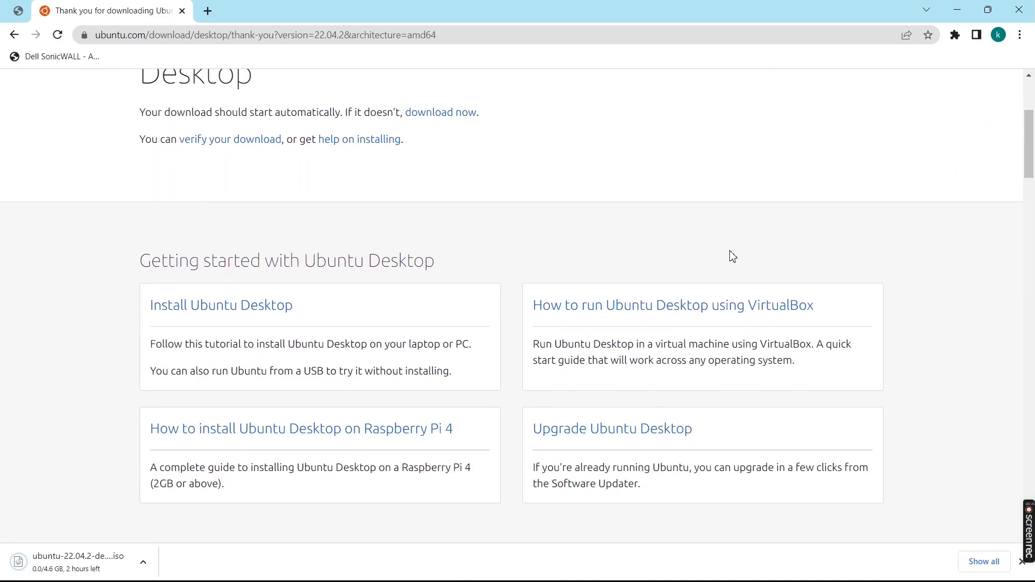
pyautogui.scroll(-7, 732, 256)
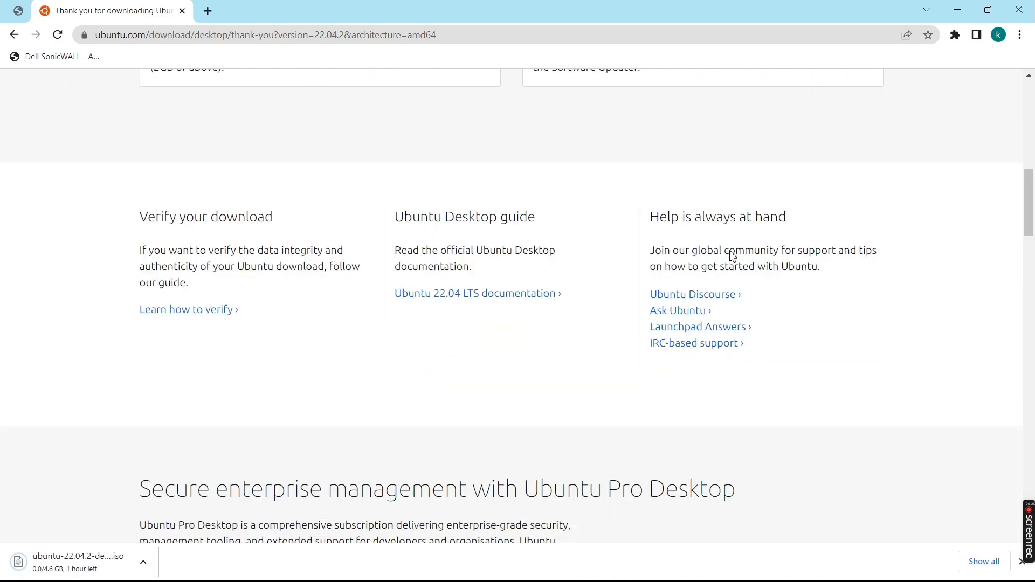
pyautogui.click(144, 562)
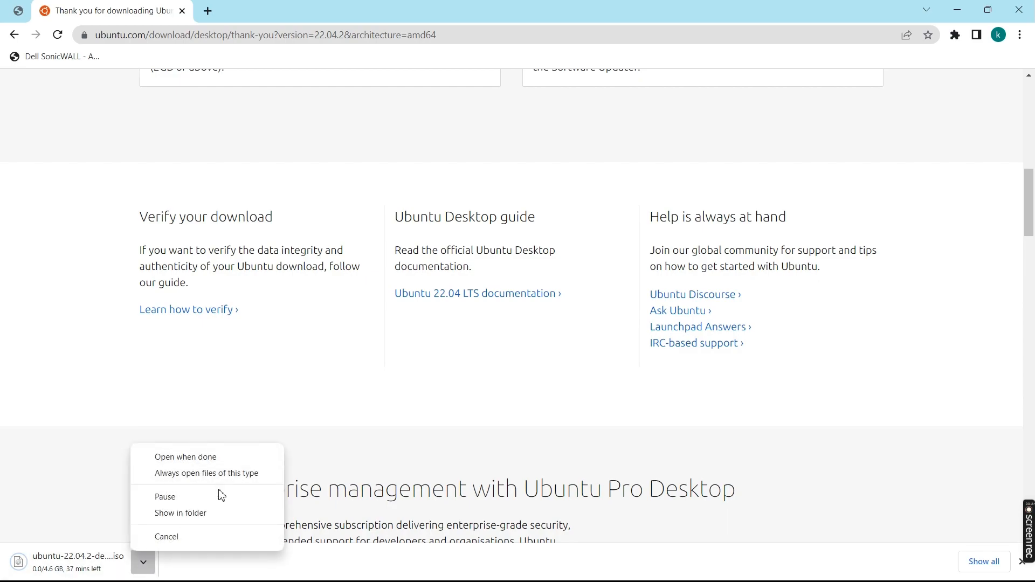
pyautogui.click(228, 515)
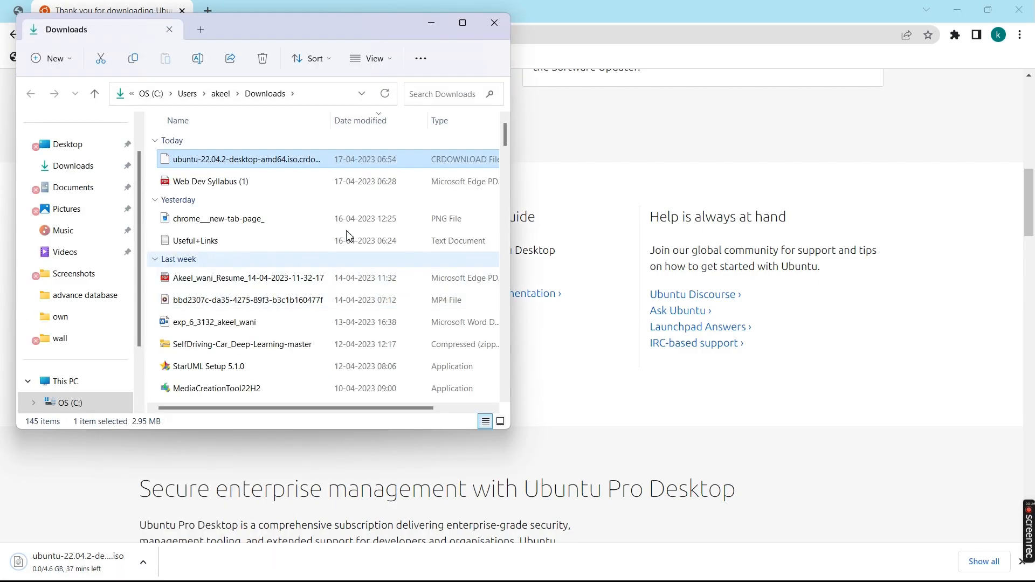
pyautogui.click(504, 24)
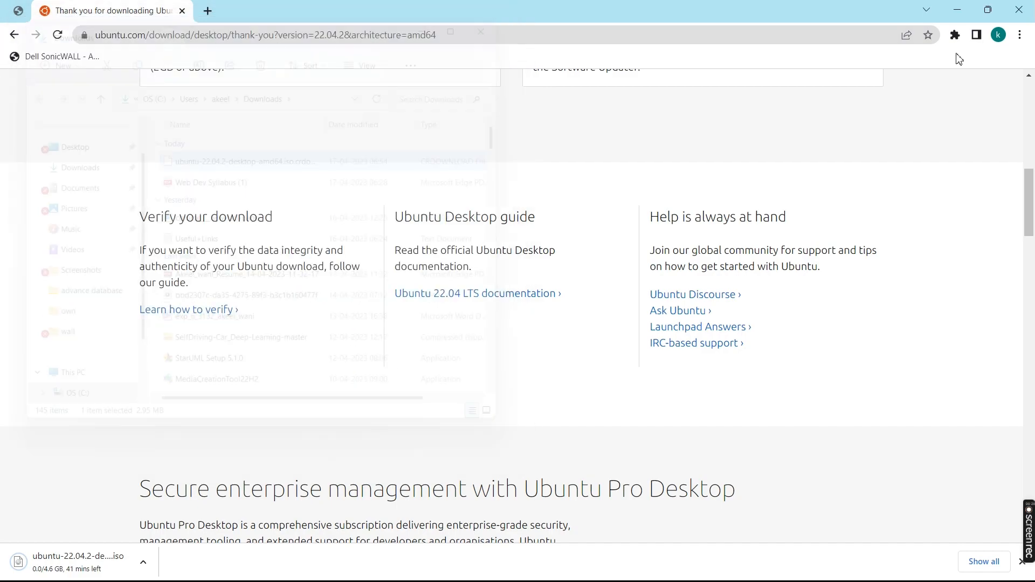
# Pause and cancel the Ubuntu ISO download from Chrome's Downloads page.
pyautogui.click(1019, 34)
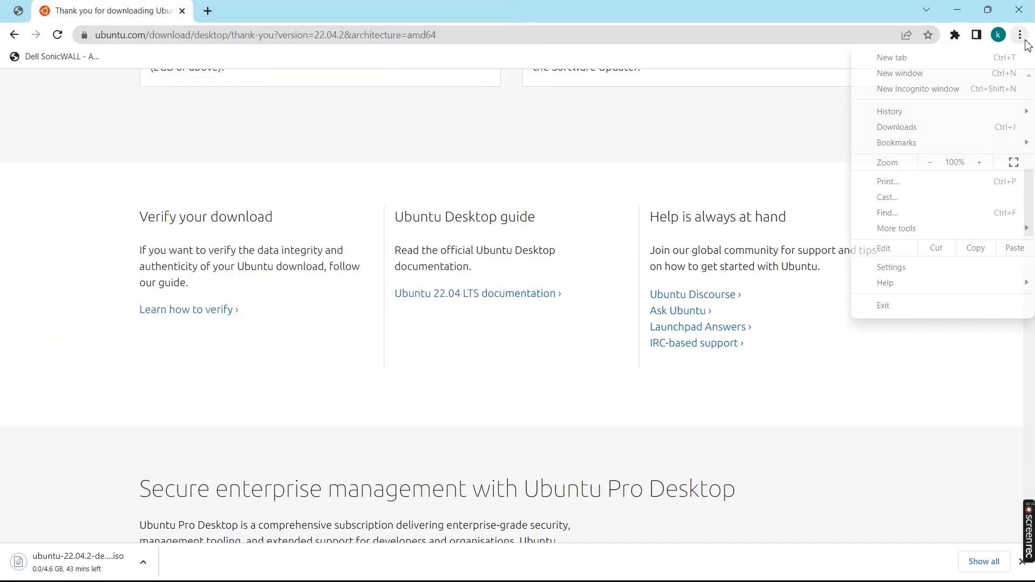
pyautogui.click(945, 128)
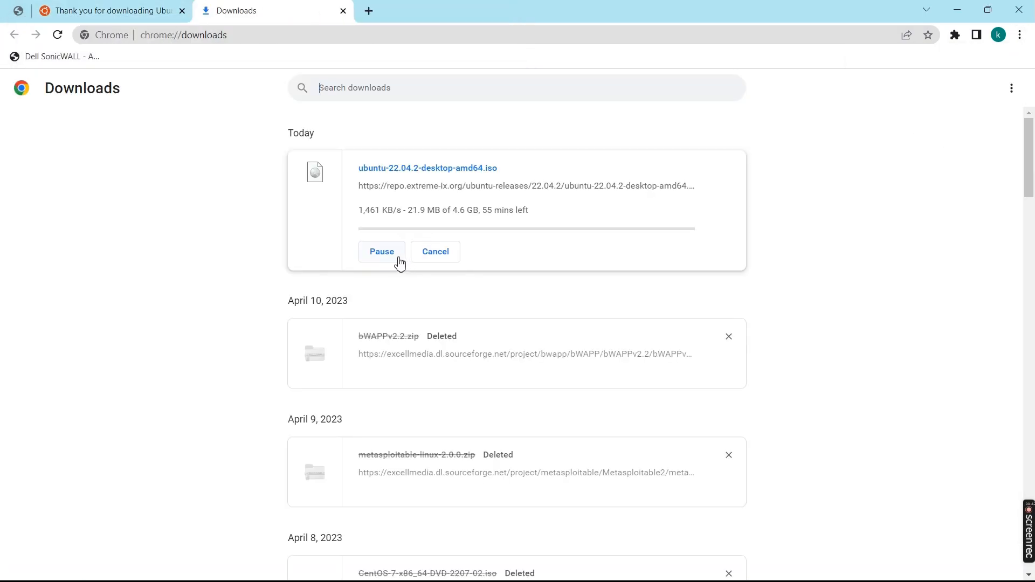
pyautogui.click(393, 259)
pyautogui.click(438, 258)
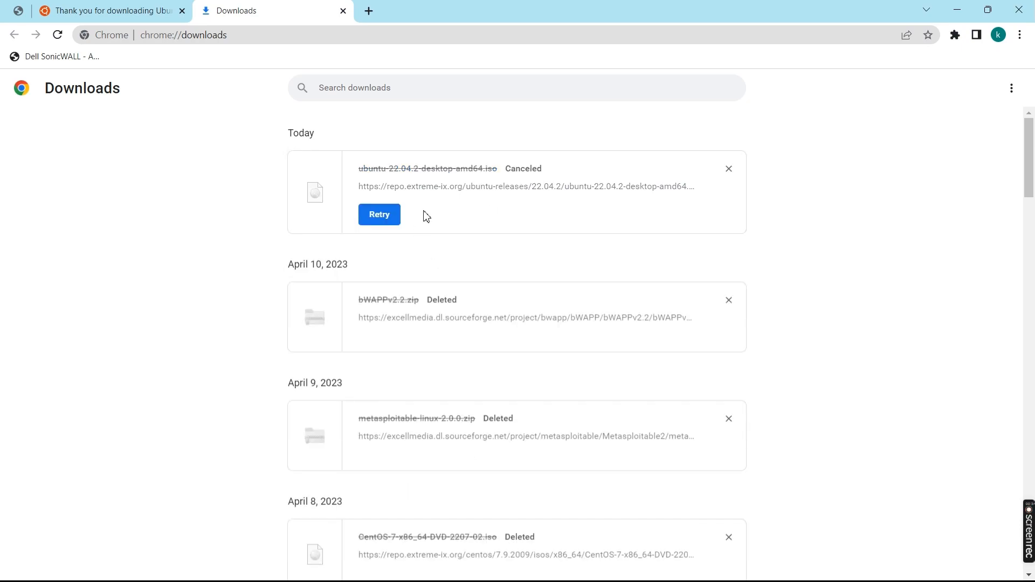
# Remove the Ubuntu, bWAPPv2.2.zip, metasploitable-linux-2.0.0.zip and CentOS entries, then minimize Chrome.
pyautogui.click(728, 170)
pyautogui.click(728, 169)
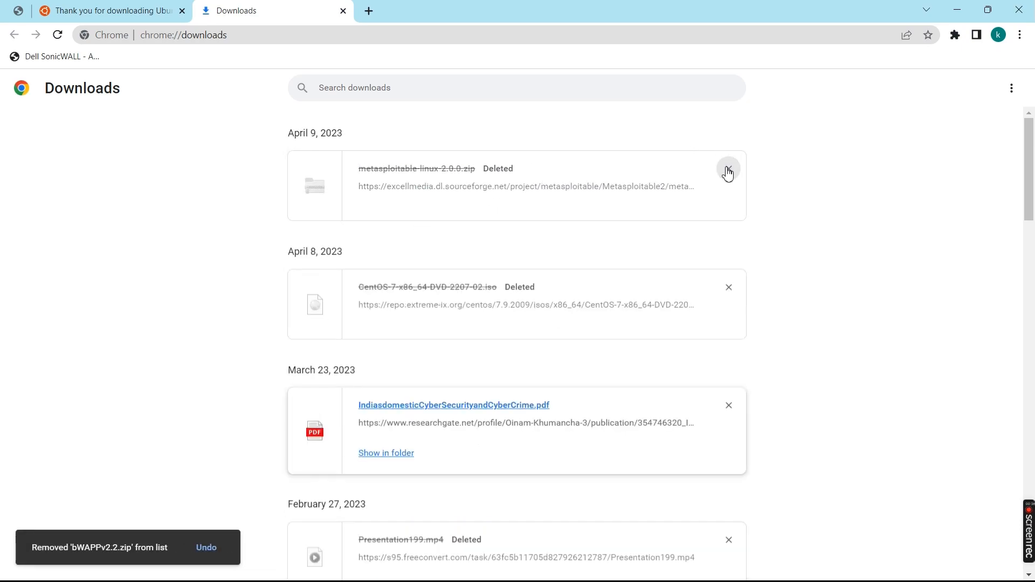
pyautogui.click(728, 170)
pyautogui.click(728, 170)
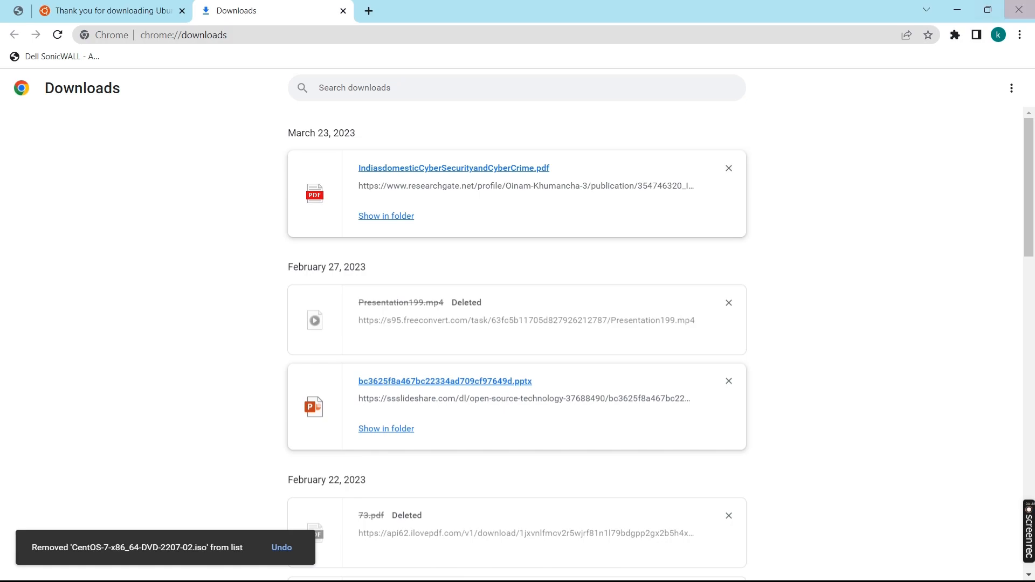
pyautogui.click(956, 10)
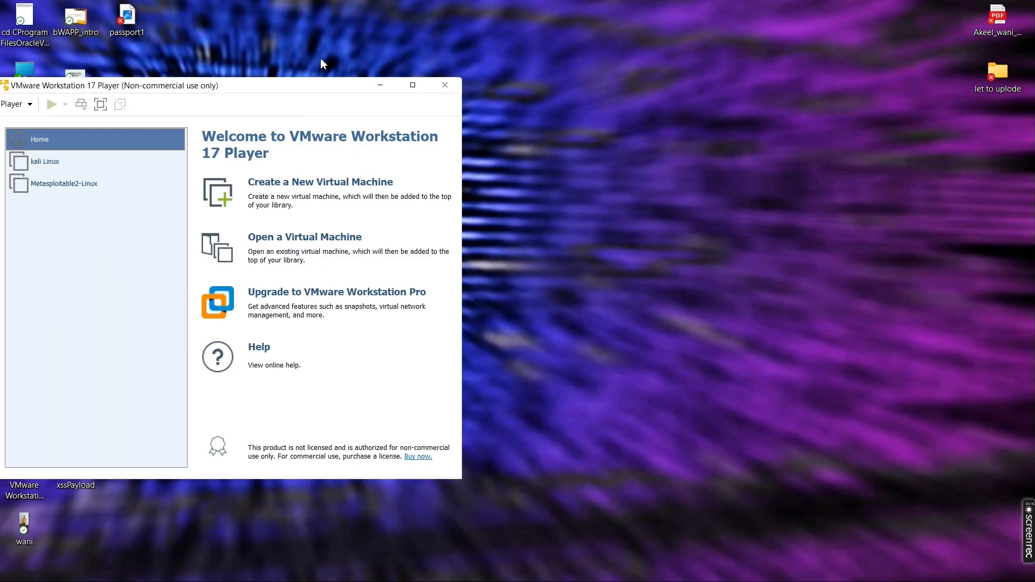
# Browse to P:\kaliios\ubuntu_iso, check the ubuntu-22.04.2-desktop-amd64 image's size, and close the folder.
pyautogui.moveTo(249, 85); pyautogui.dragTo(481, 86)
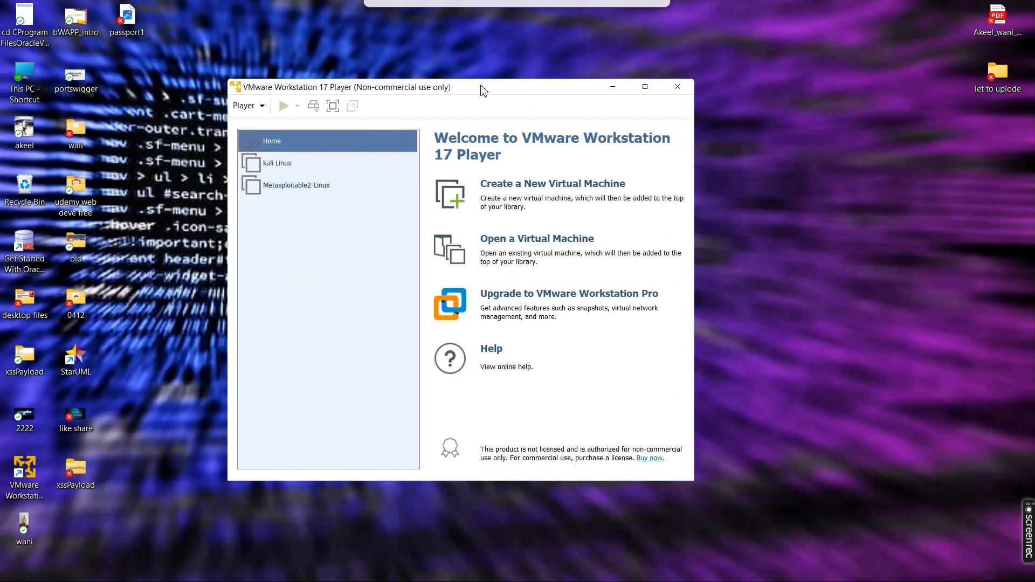
pyautogui.doubleClick(23, 88)
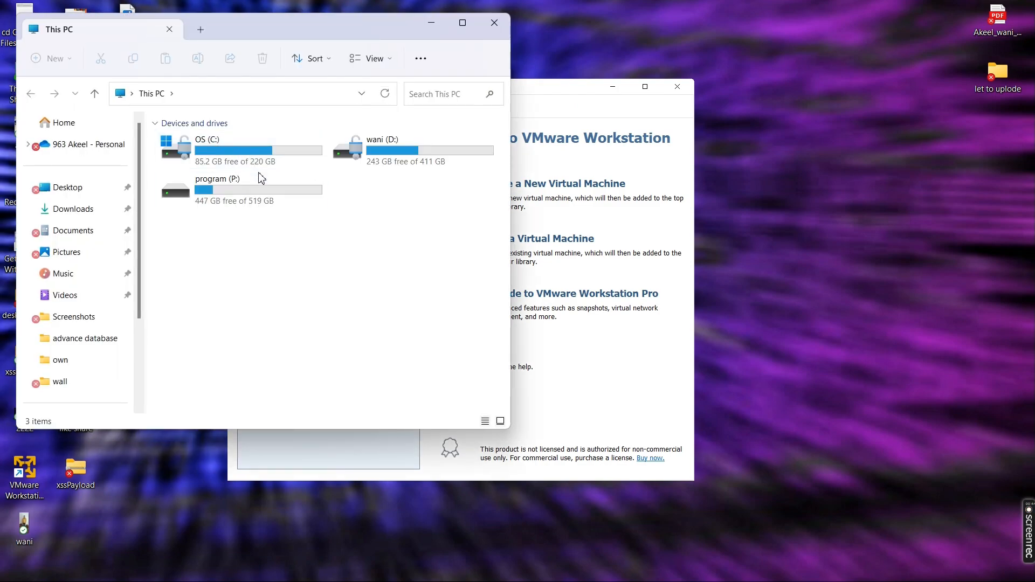
pyautogui.click(261, 192)
pyautogui.doubleClick(261, 192)
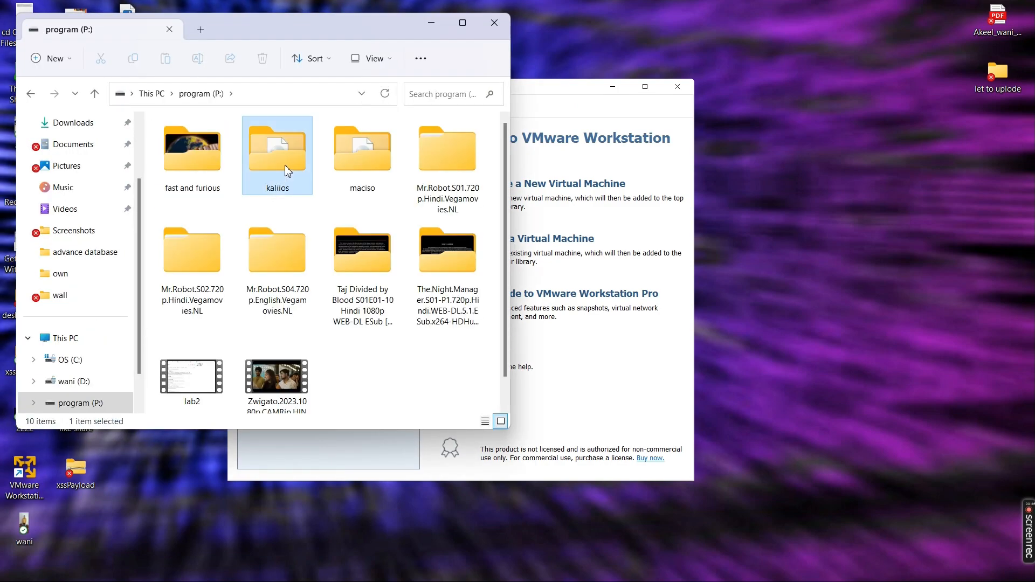
pyautogui.doubleClick(284, 165)
pyautogui.doubleClick(285, 169)
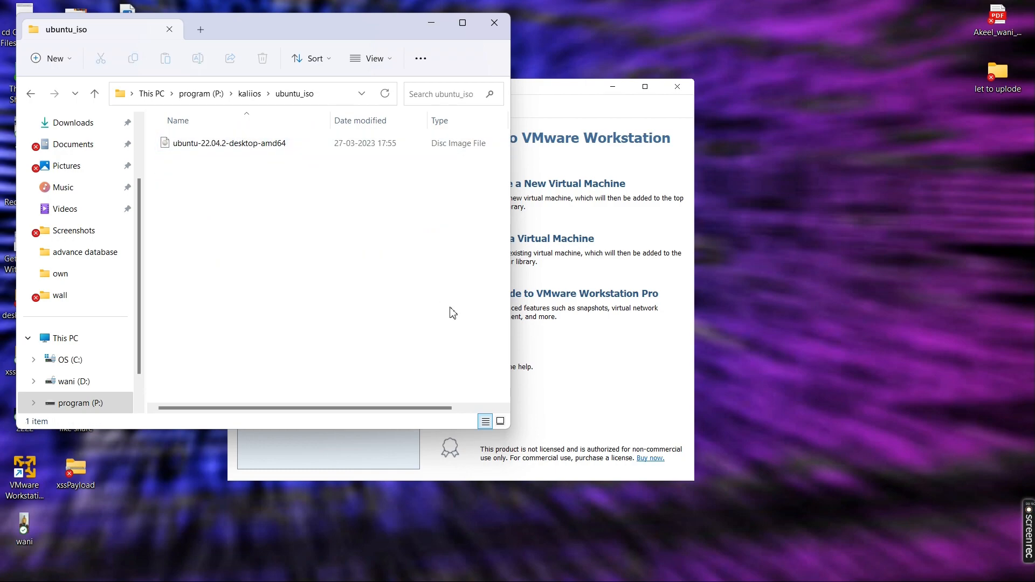
pyautogui.moveTo(513, 359); pyautogui.dragTo(764, 360)
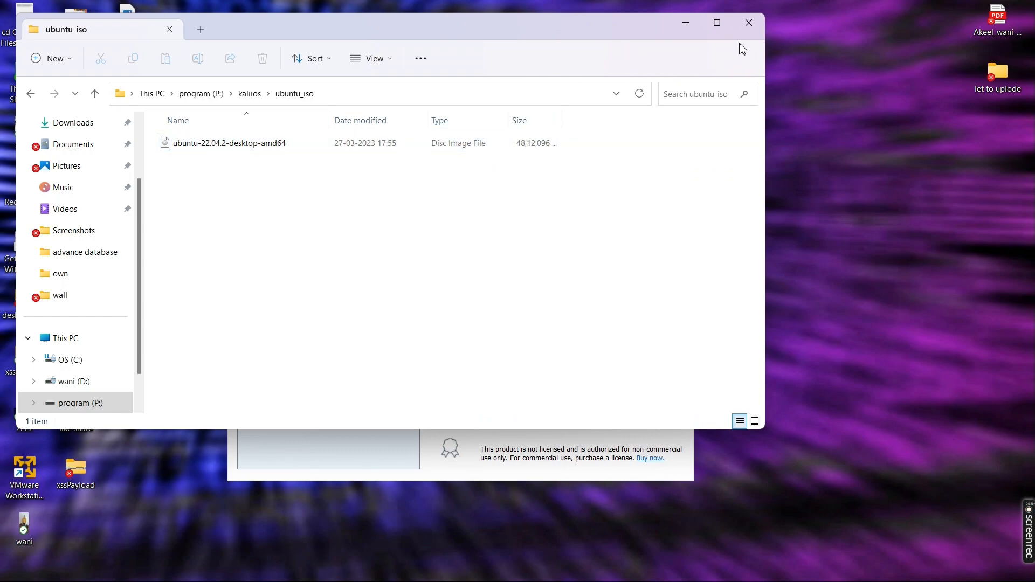
pyautogui.click(748, 23)
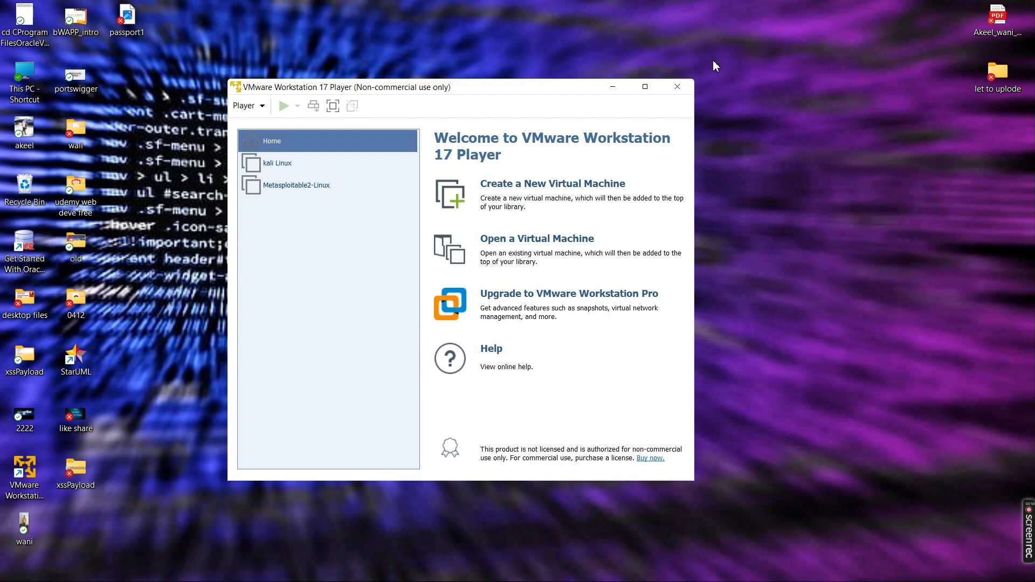
# Start a new virtual machine with guest OS Linux, version Ubuntu 64-bit.
pyautogui.click(583, 187)
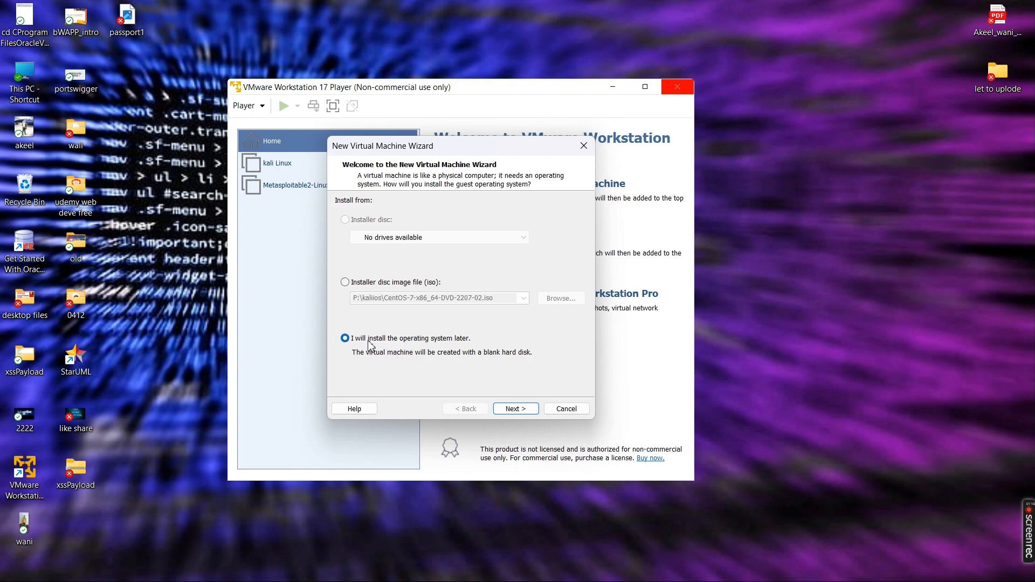
pyautogui.click(523, 413)
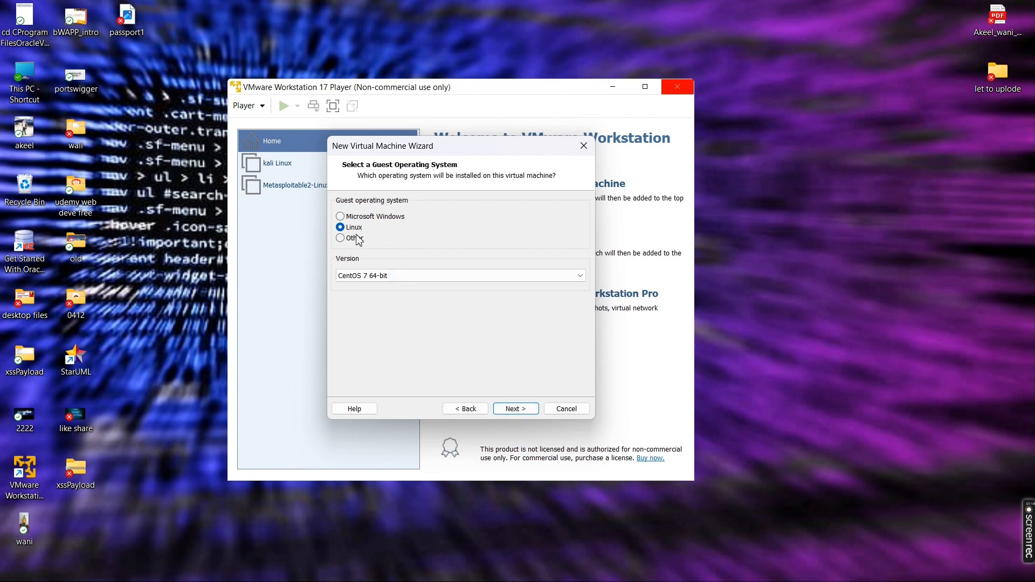
pyautogui.click(395, 274)
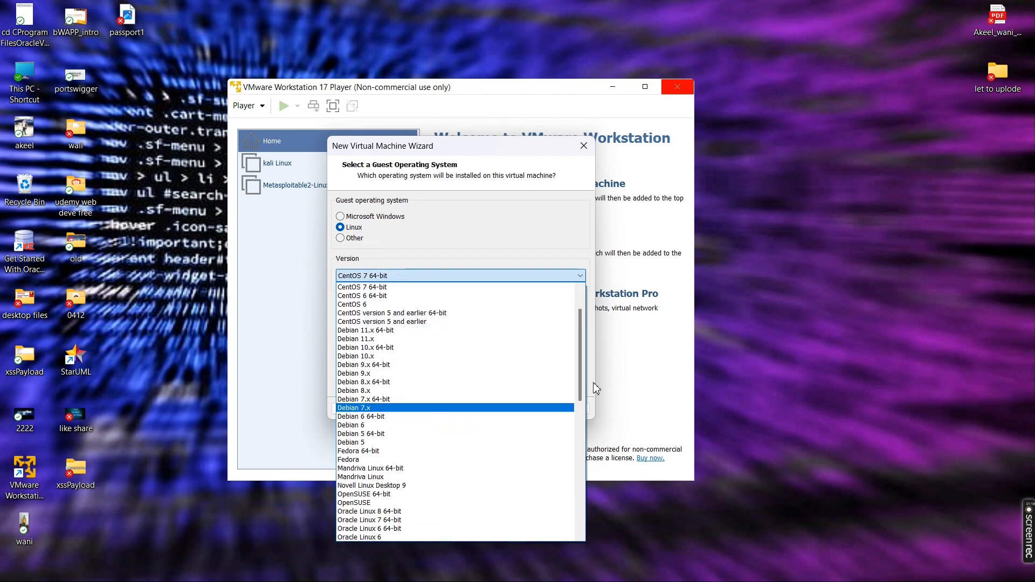
pyautogui.moveTo(582, 382); pyautogui.dragTo(582, 492)
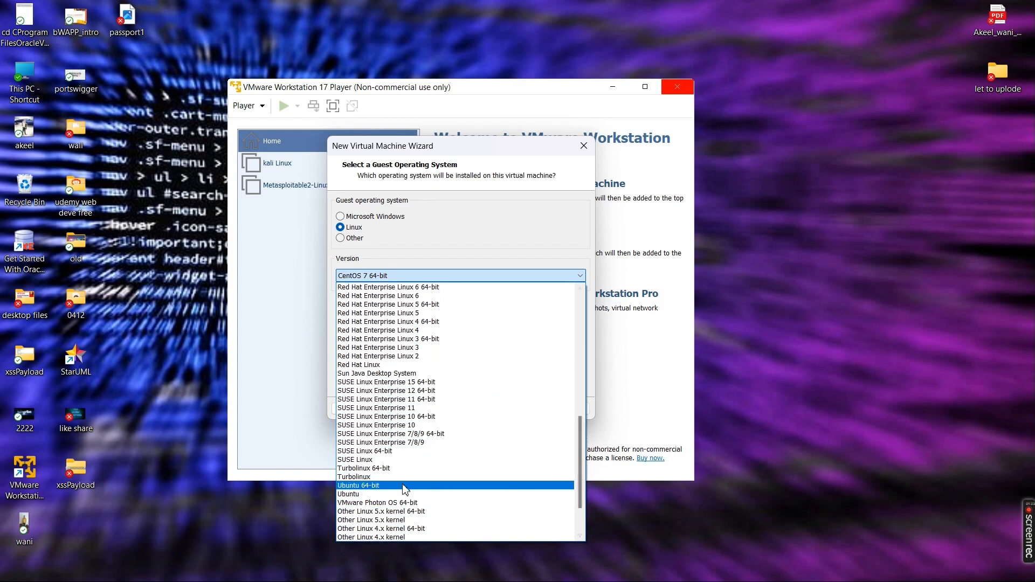
pyautogui.click(377, 485)
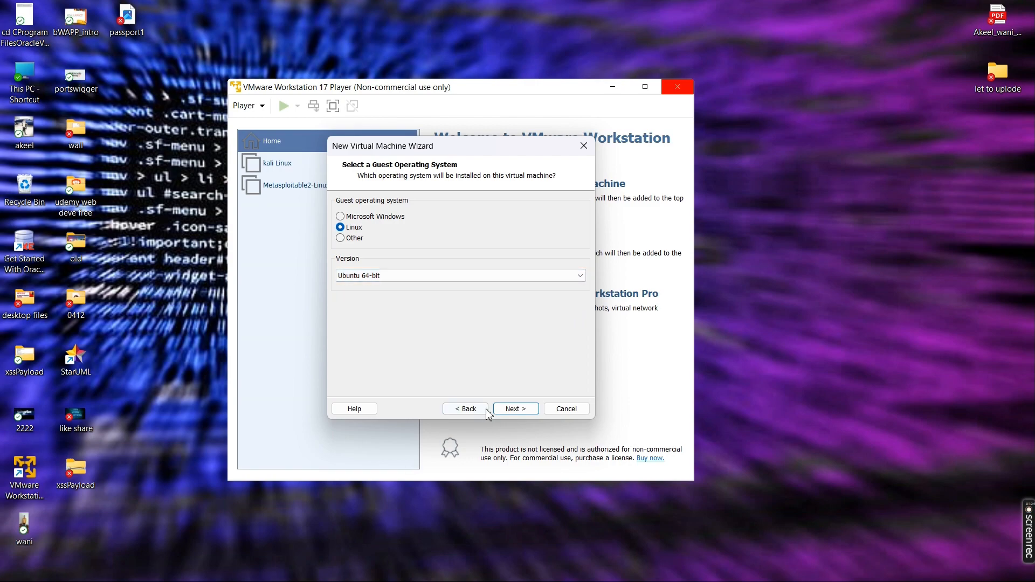
pyautogui.click(506, 410)
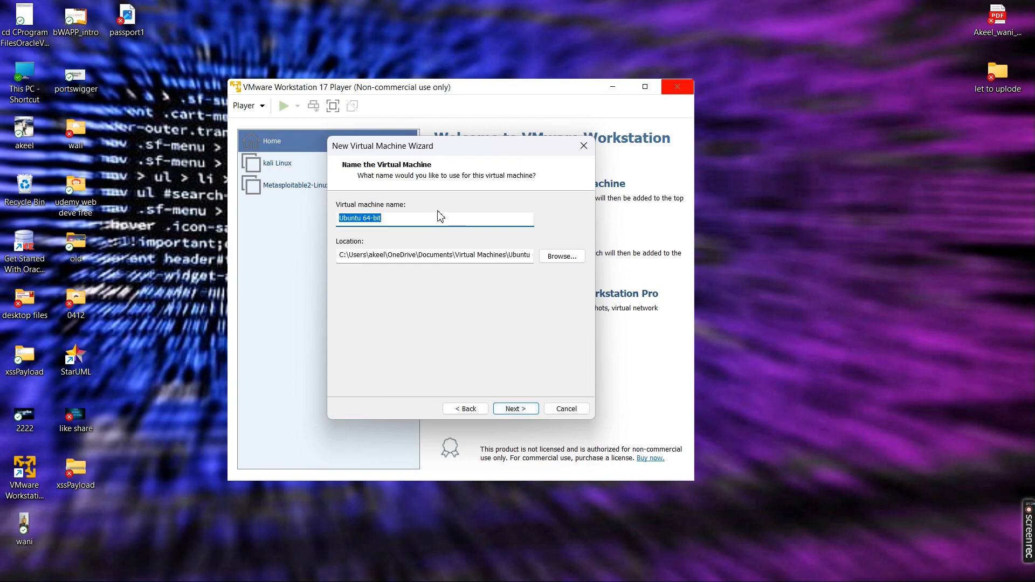
# Name the VM 'Ubuntu' and give it a 100 GB maximum disk stored as split files.
pyautogui.click(427, 220)
pyautogui.click(513, 409)
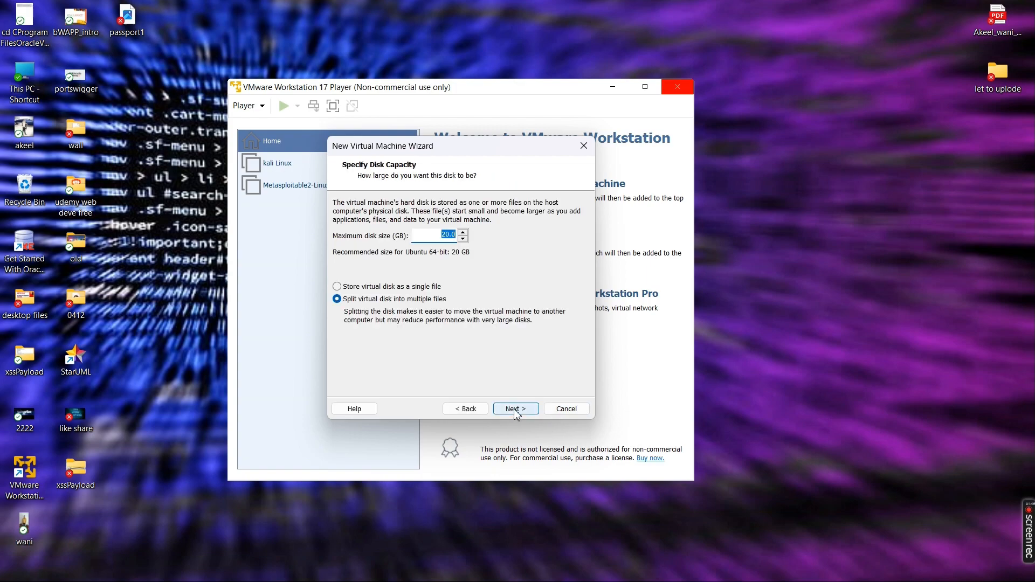
pyautogui.click(461, 233)
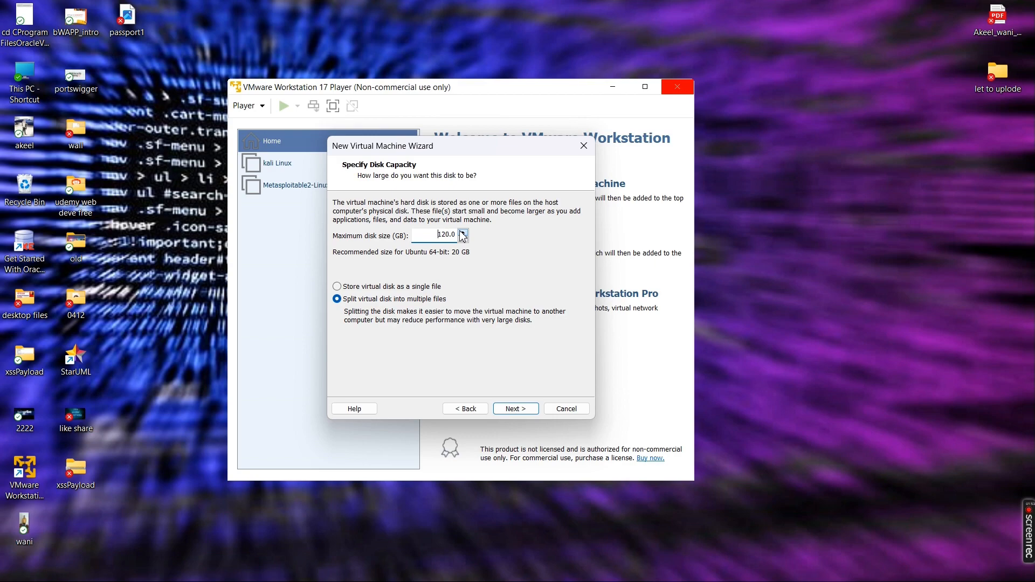
pyautogui.click(462, 232)
pyautogui.click(463, 239)
pyautogui.click(463, 238)
pyautogui.click(462, 239)
pyautogui.click(462, 239)
pyautogui.click(462, 238)
pyautogui.click(462, 239)
pyautogui.click(462, 239)
pyautogui.click(462, 239)
pyautogui.click(462, 239)
pyautogui.click(517, 408)
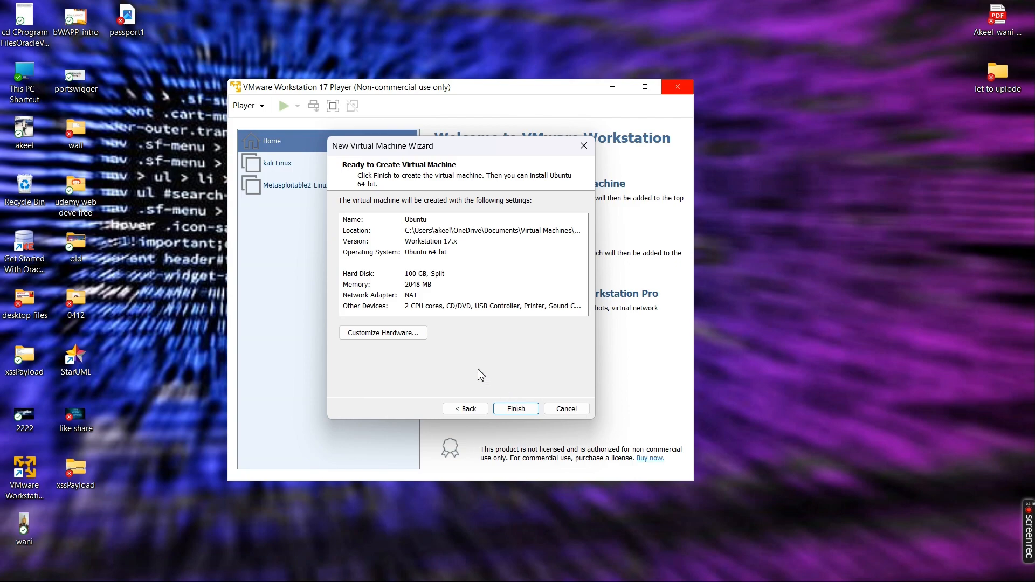
# In Customize Hardware, set the processor cores to 4.
pyautogui.click(411, 340)
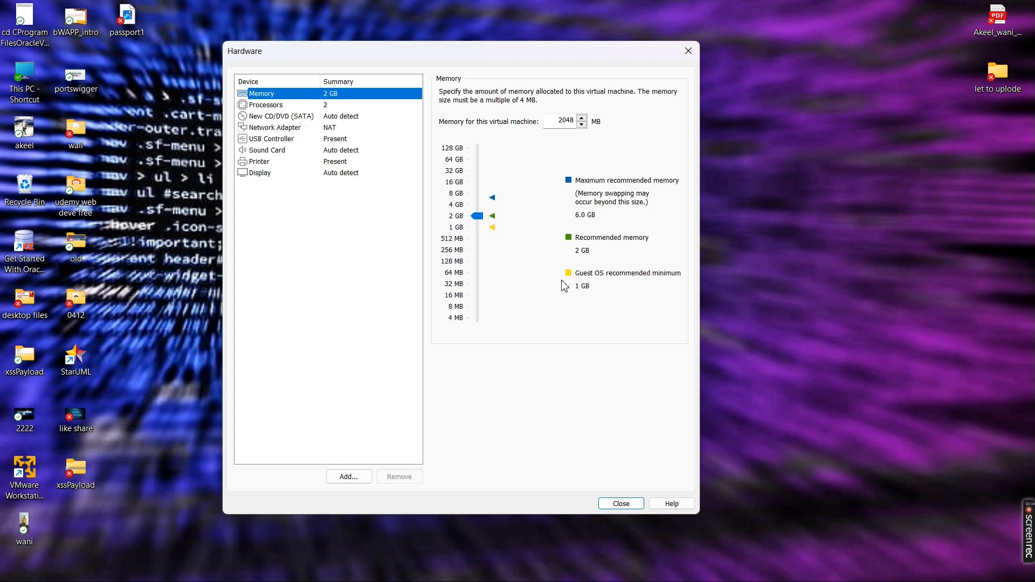
pyautogui.click(288, 129)
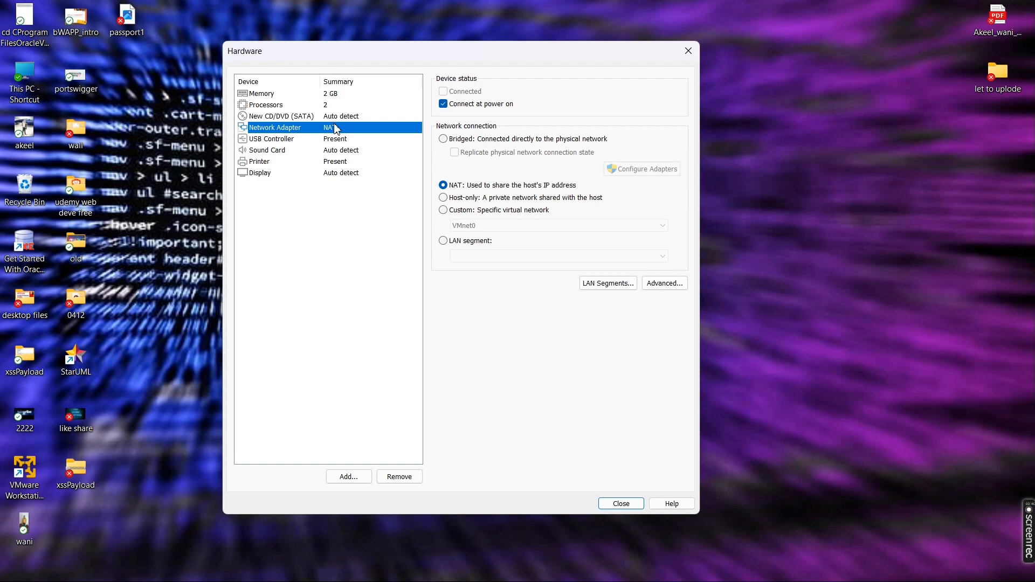
pyautogui.click(319, 108)
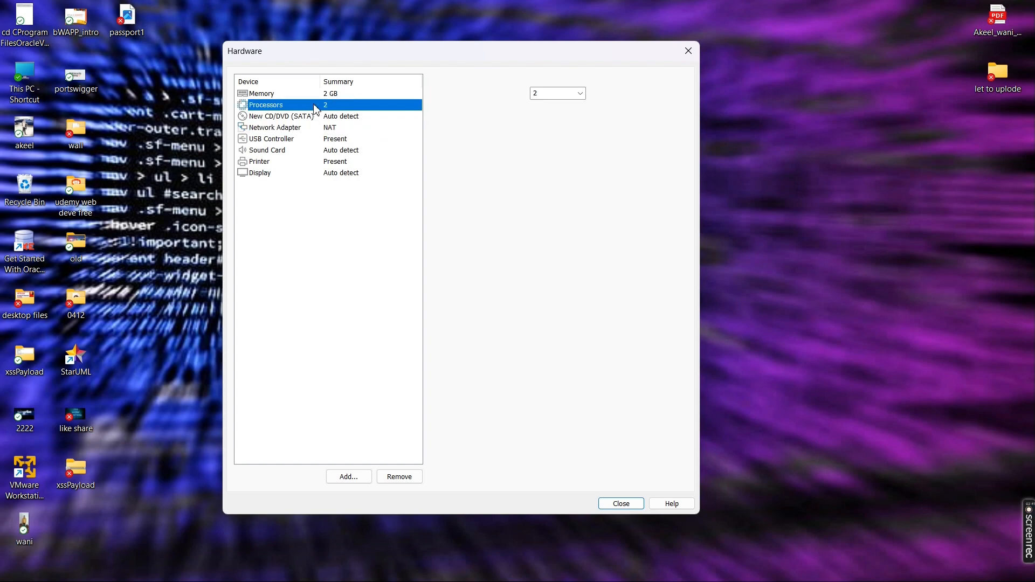
pyautogui.click(555, 95)
pyautogui.click(578, 95)
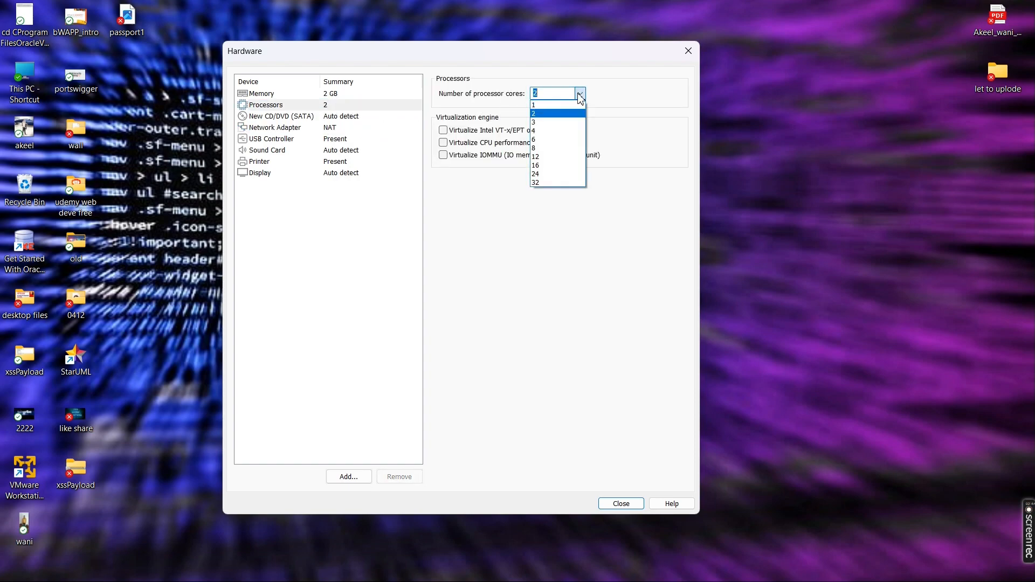
pyautogui.click(554, 131)
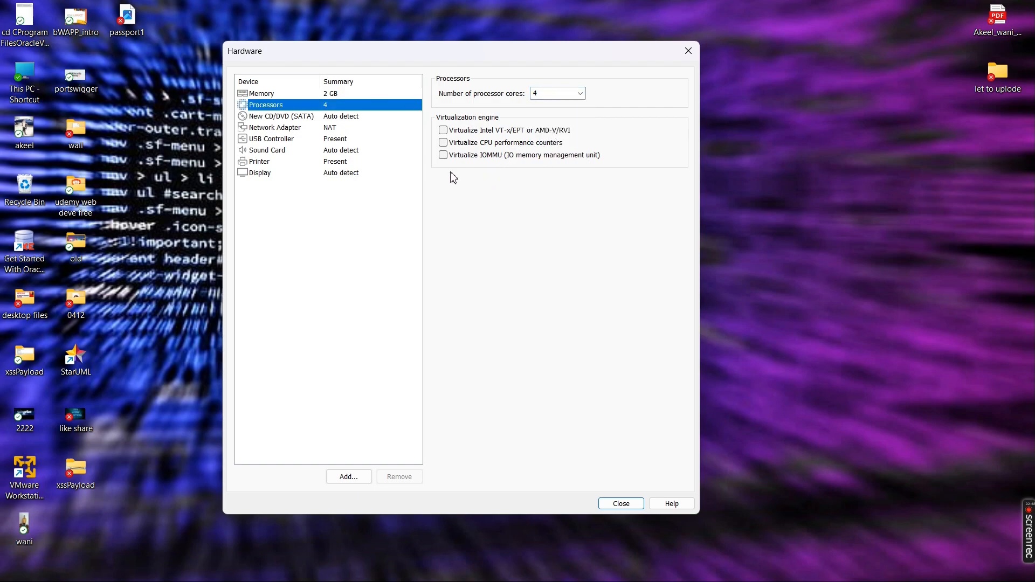
# Point the CD/DVD drive at the ubuntu-22.04.2-desktop-amd64 ISO image file.
pyautogui.click(305, 115)
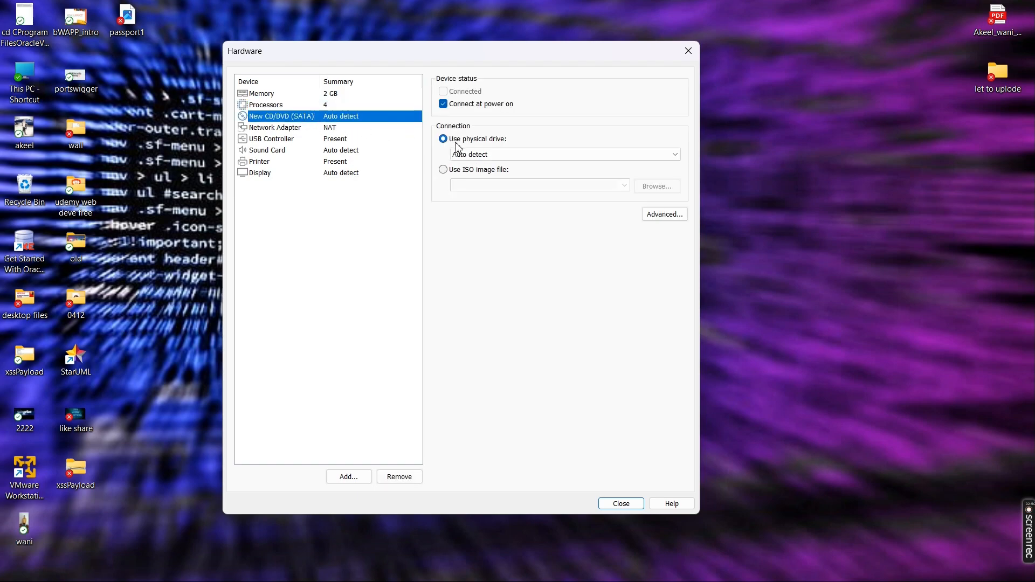
pyautogui.click(462, 170)
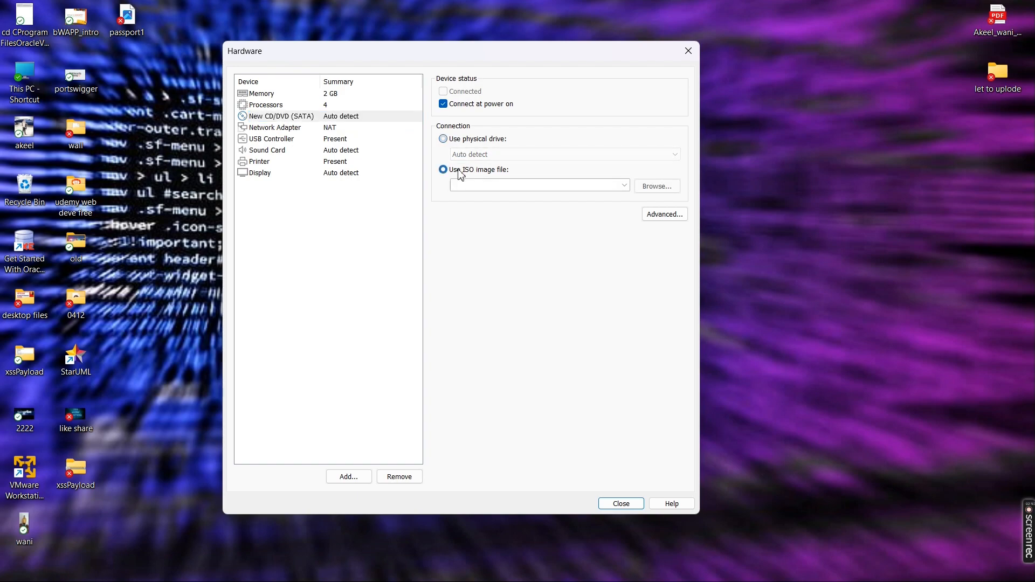
pyautogui.click(657, 186)
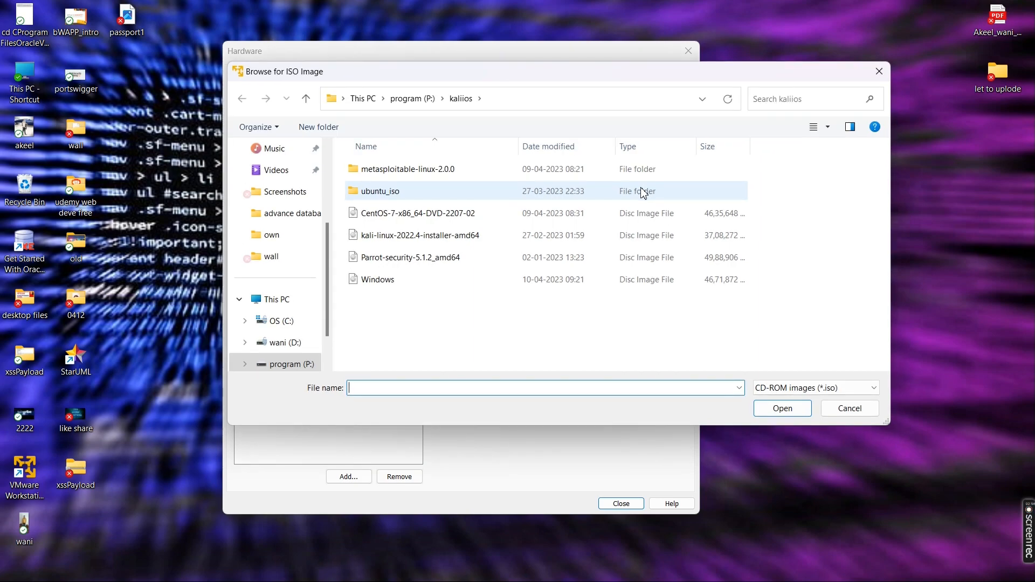
pyautogui.doubleClick(412, 195)
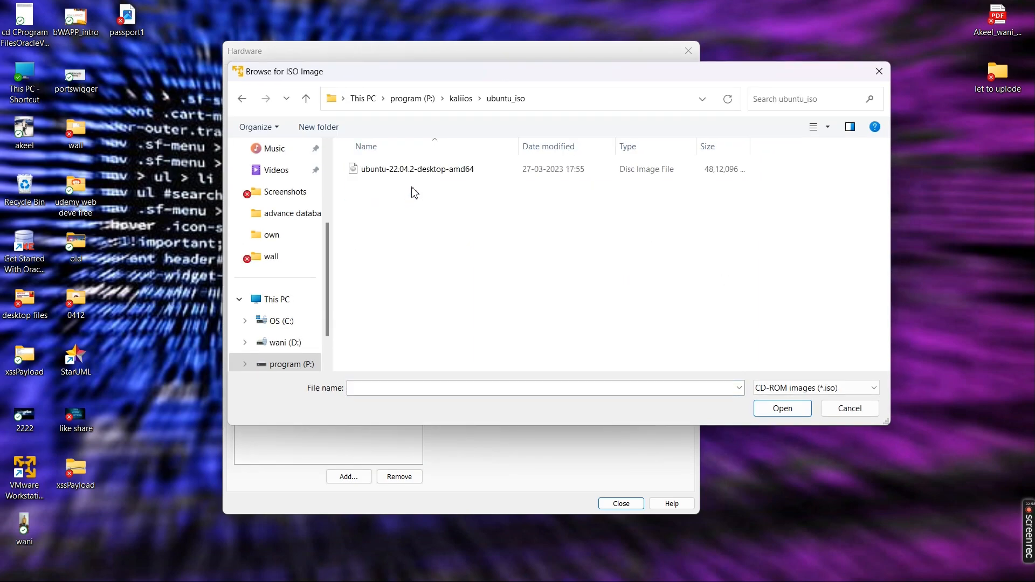
pyautogui.click(434, 170)
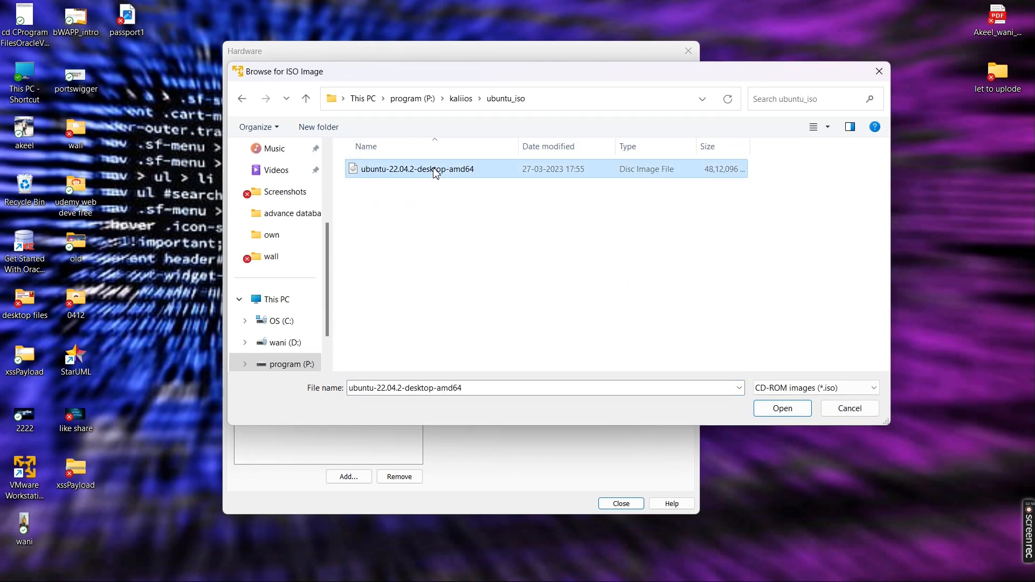
pyautogui.click(782, 409)
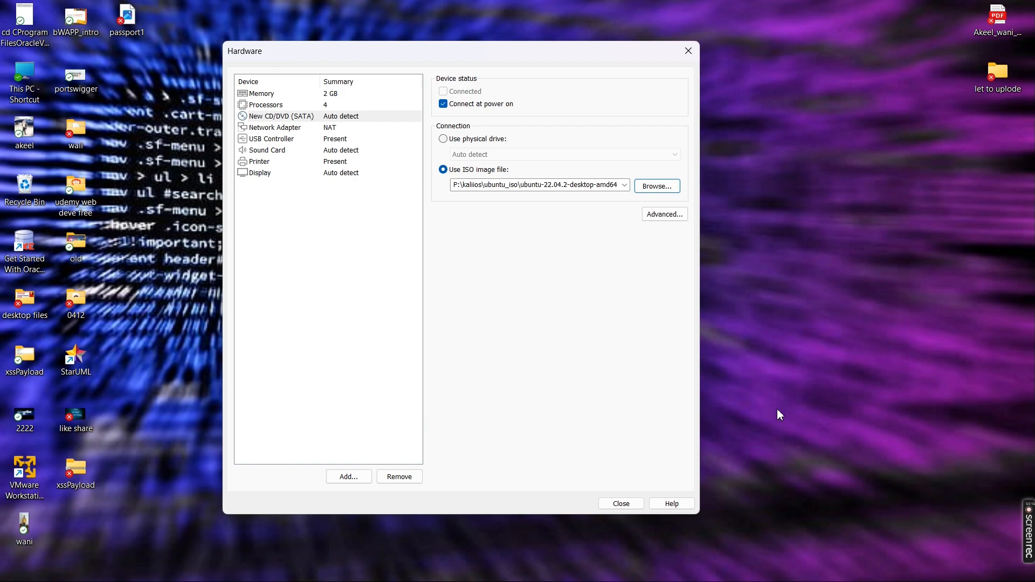
# Review the network adapter, USB controller and sound card settings, then close hardware settings.
pyautogui.click(286, 128)
pyautogui.click(287, 139)
pyautogui.click(289, 151)
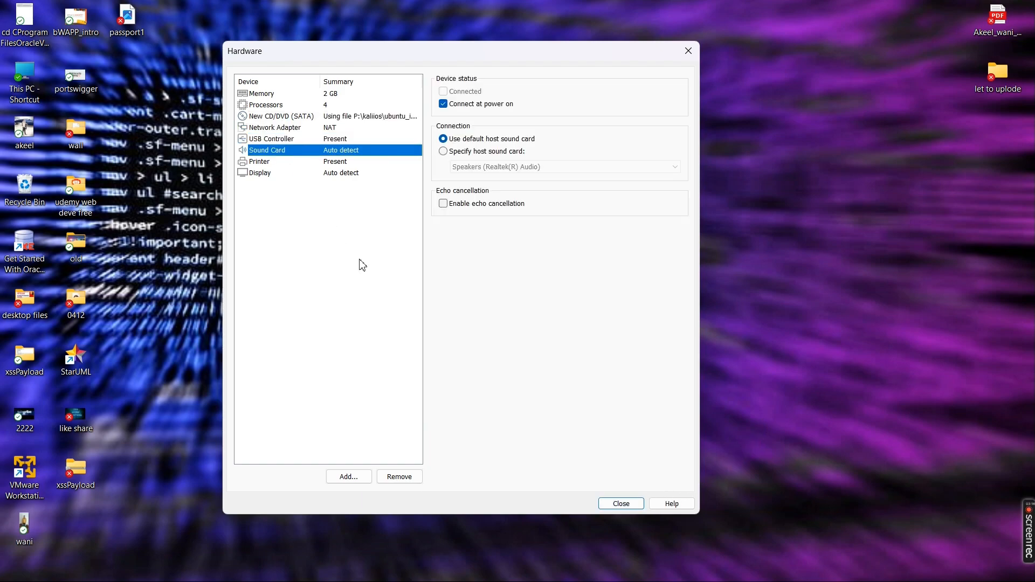
pyautogui.click(621, 504)
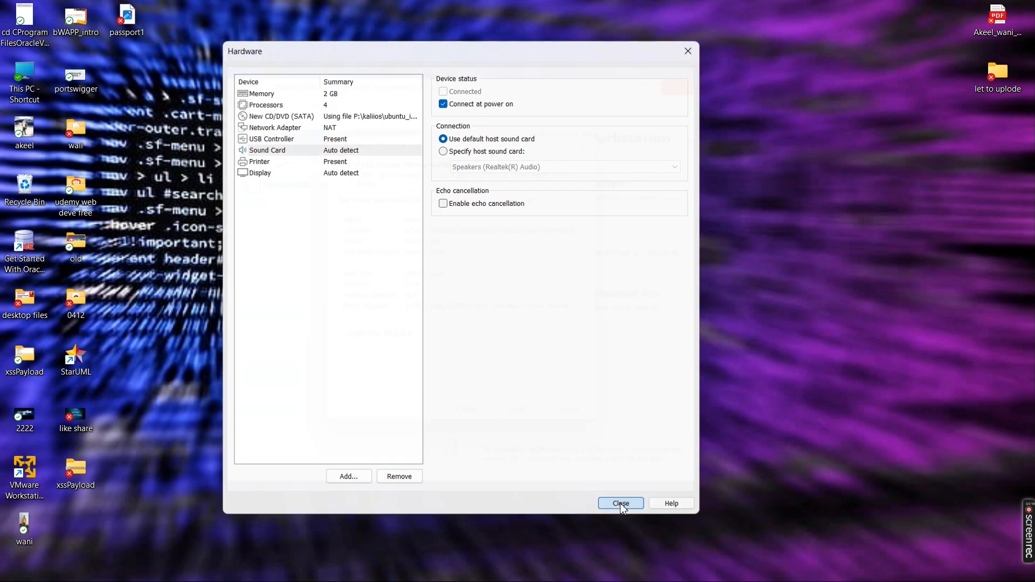
# Finish the wizard, power on the Ubuntu VM, and maximize its window.
pyautogui.click(511, 411)
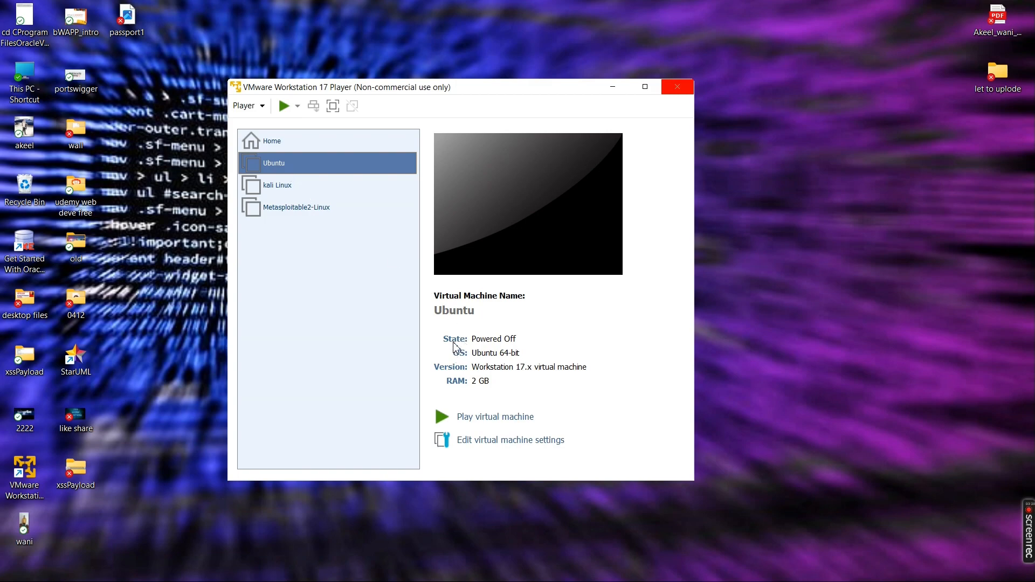
pyautogui.click(497, 424)
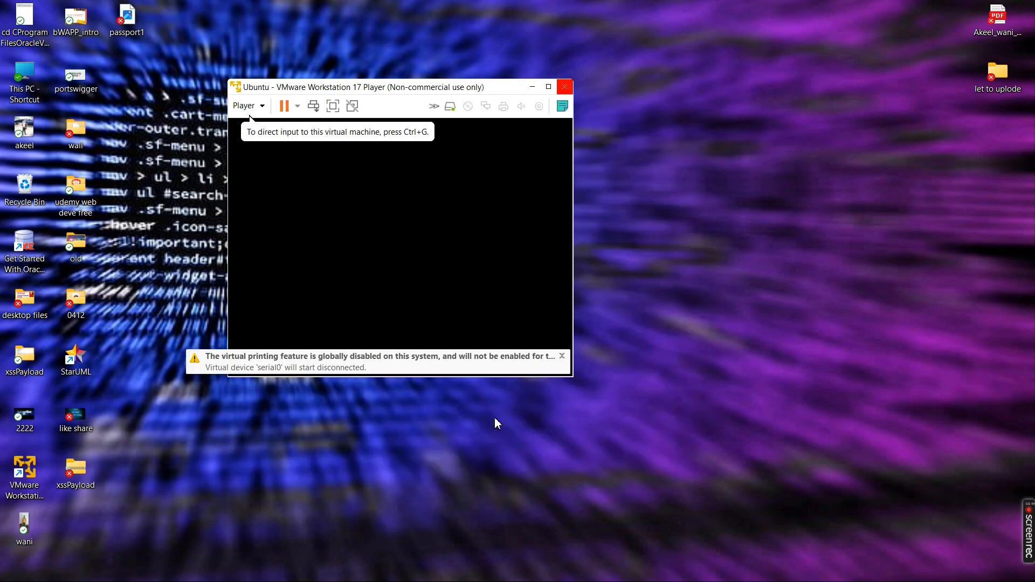
pyautogui.click(548, 86)
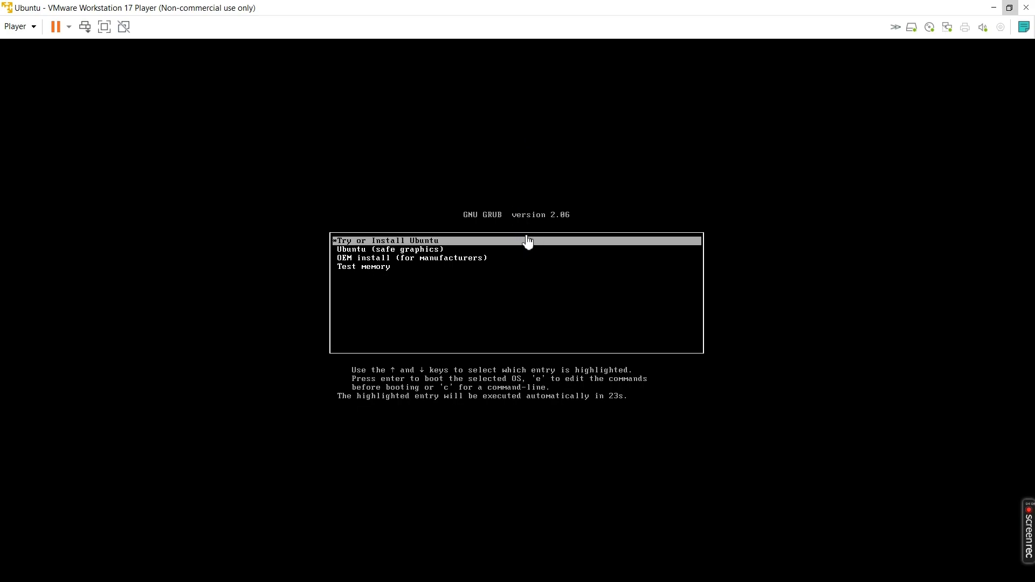
# Boot the VM from the GRUB 'Try or Install Ubuntu' entry.
pyautogui.click(498, 246)
pyautogui.press('Return')
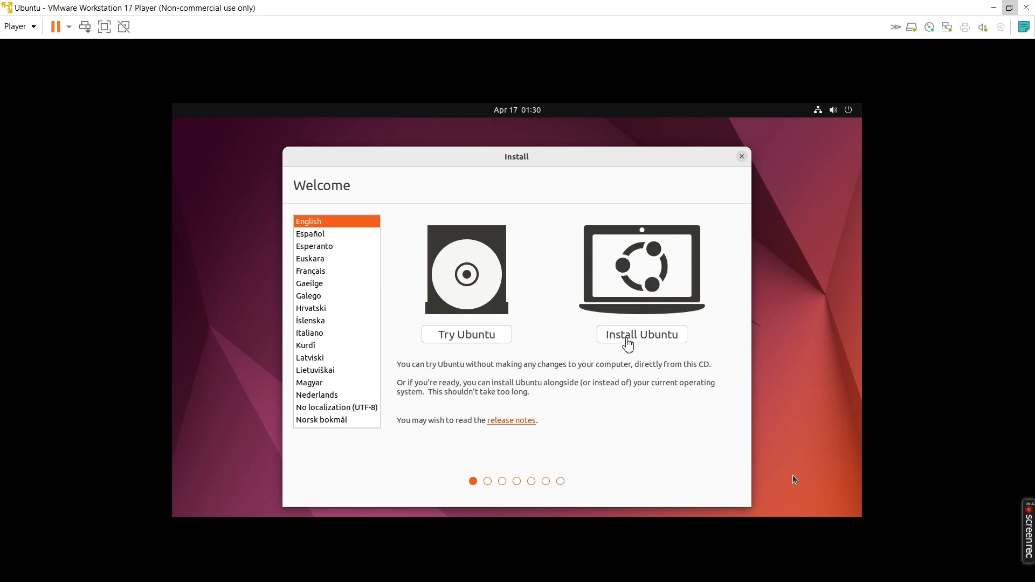
# Choose Install Ubuntu, keep English (US) keyboard, and accept Normal installation with third-party software.
pyautogui.click(630, 336)
pyautogui.click(651, 335)
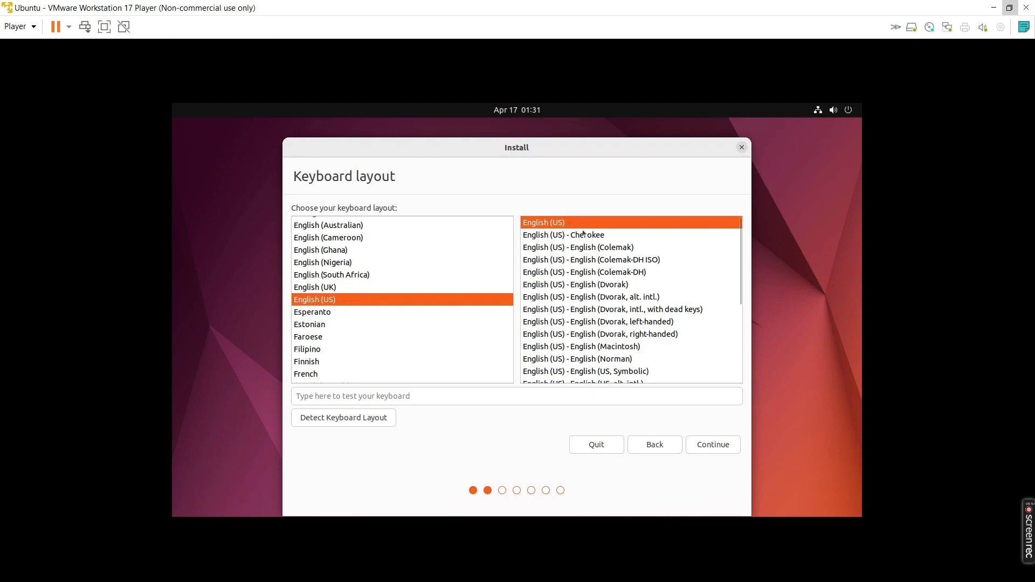
pyautogui.click(712, 445)
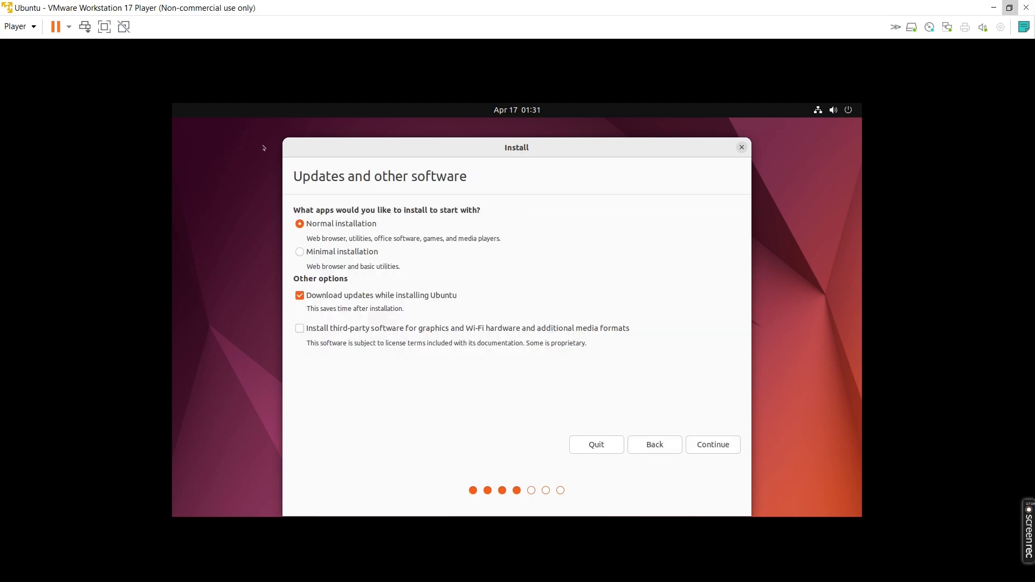
pyautogui.click(299, 328)
pyautogui.click(722, 443)
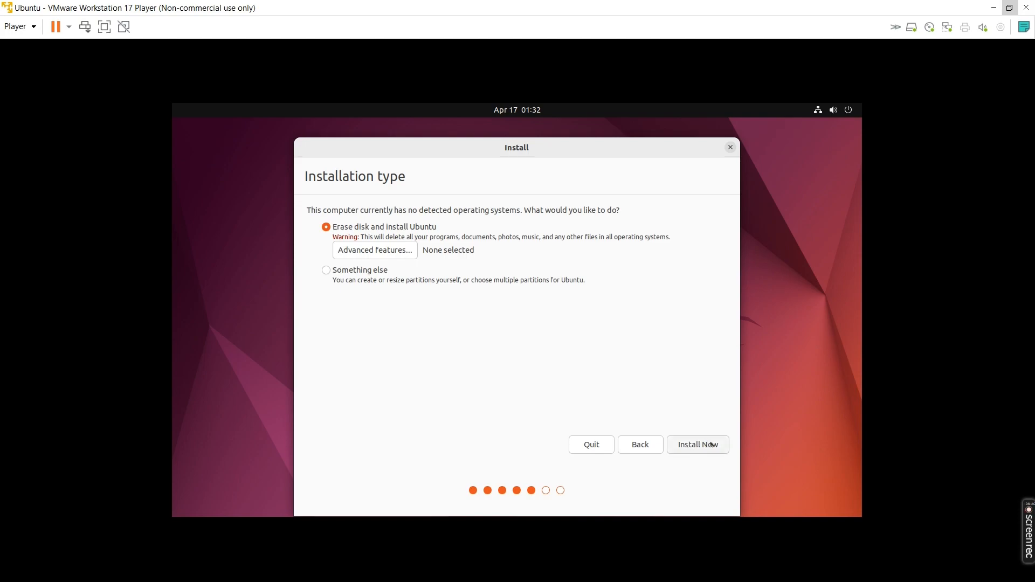
# Install with 'Erase disk and install Ubuntu' and confirm writing the partition changes.
pyautogui.click(708, 442)
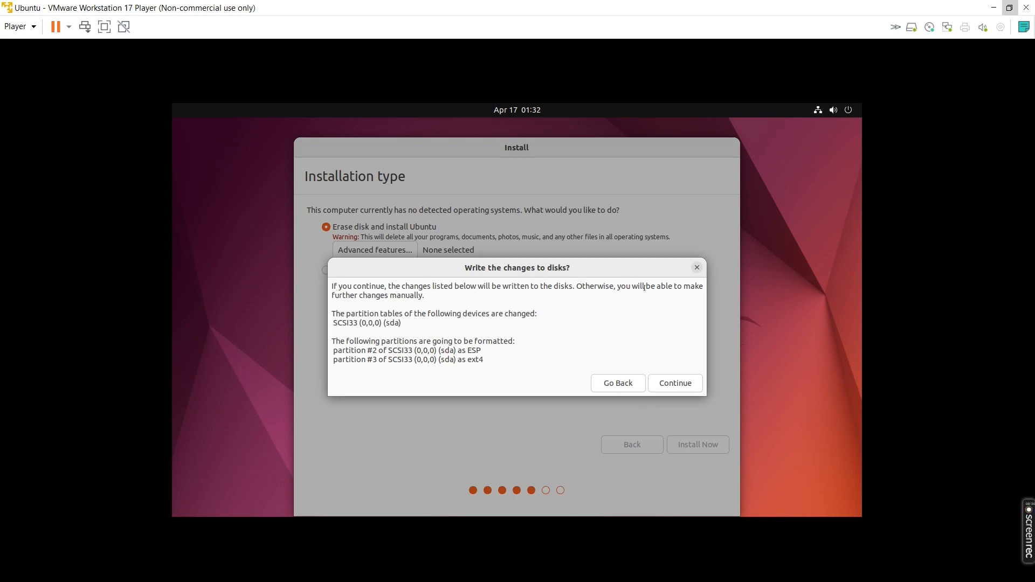
pyautogui.click(664, 383)
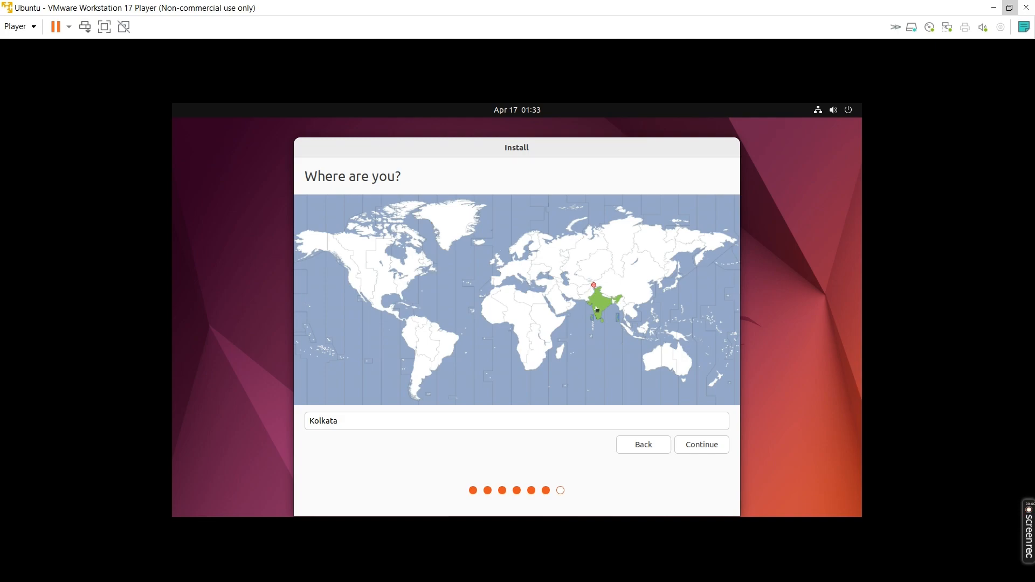
# Keep Kolkata as the location, create the 'ubuntu' user with a password, and finish installing.
pyautogui.click(706, 445)
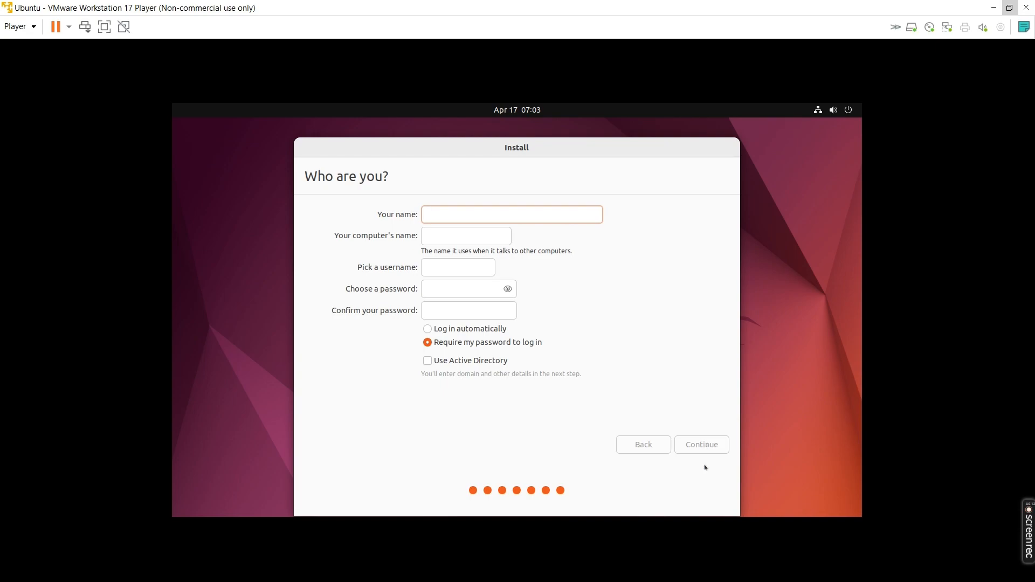
pyautogui.write('ubuntu')
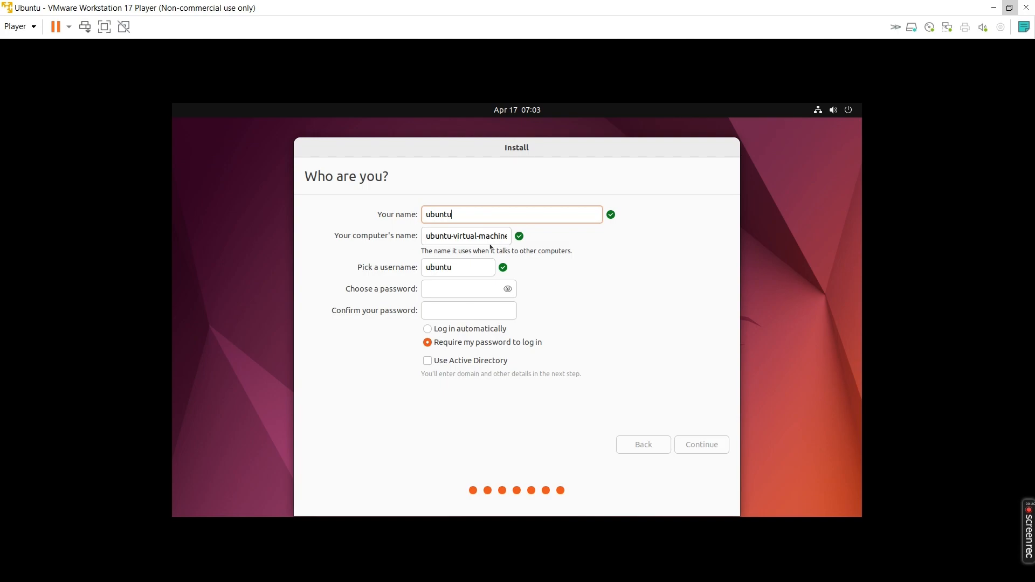
pyautogui.click(475, 285)
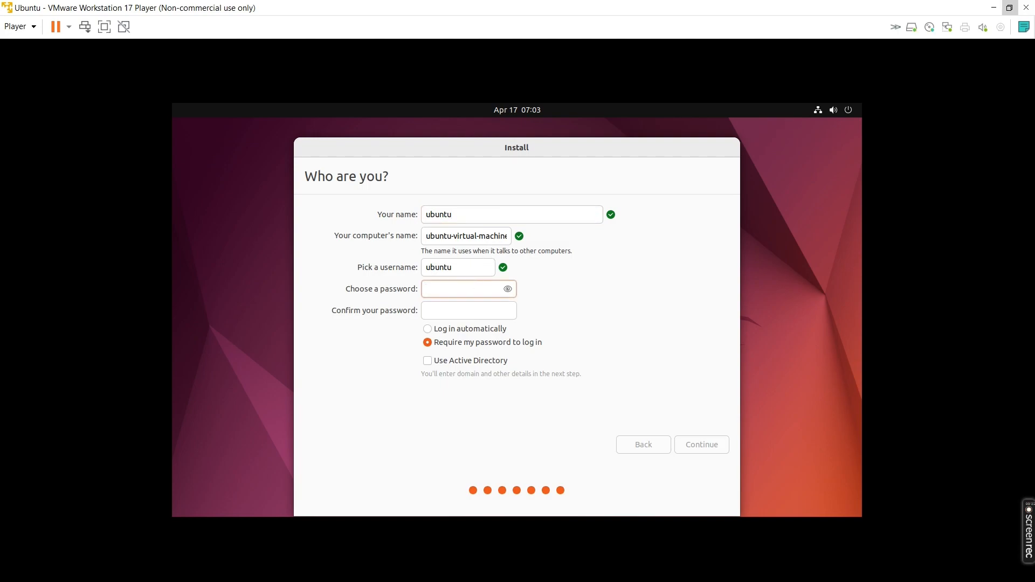
pyautogui.write('12345678')
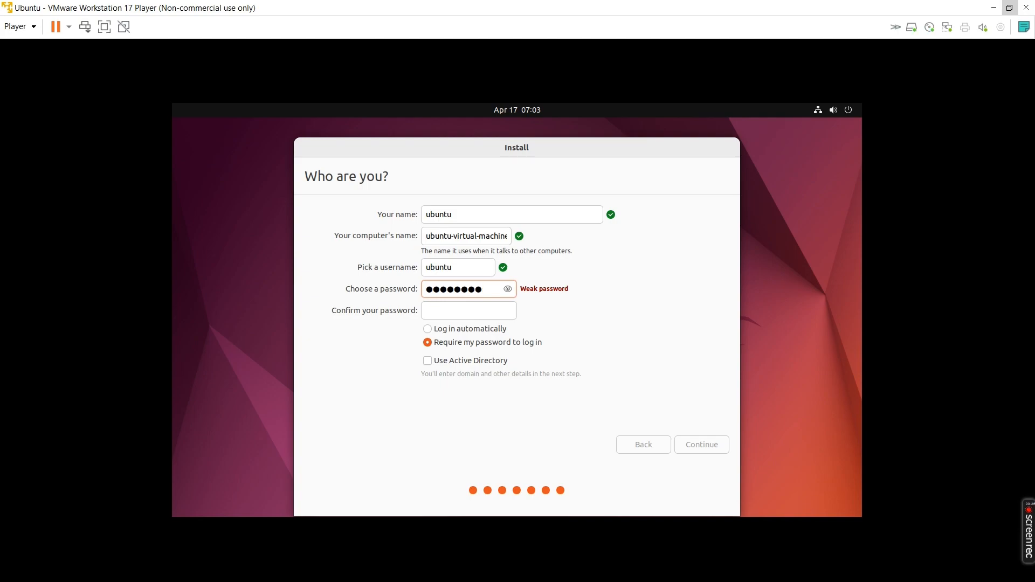
pyautogui.click(455, 312)
pyautogui.write('12345678')
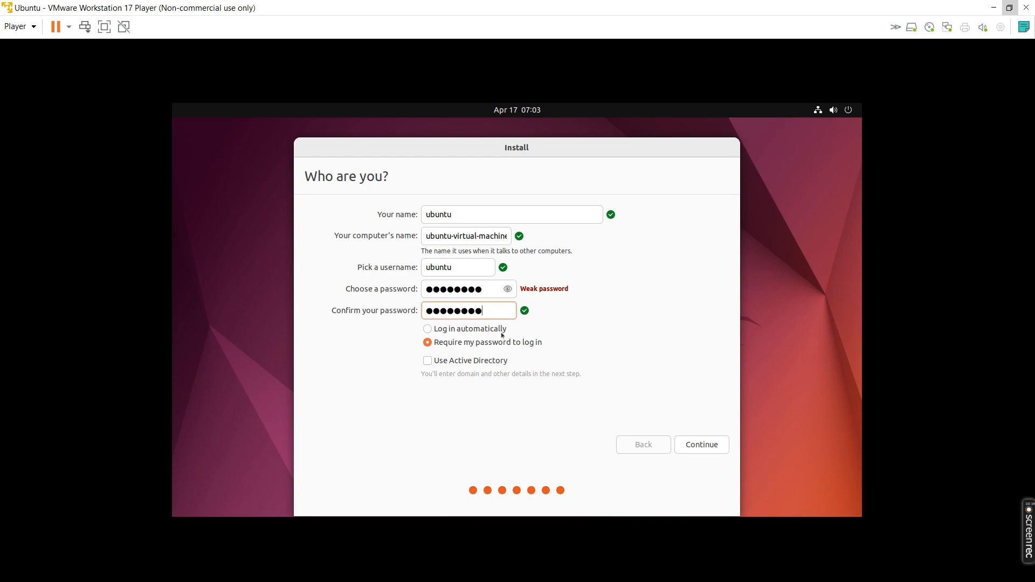
pyautogui.click(692, 443)
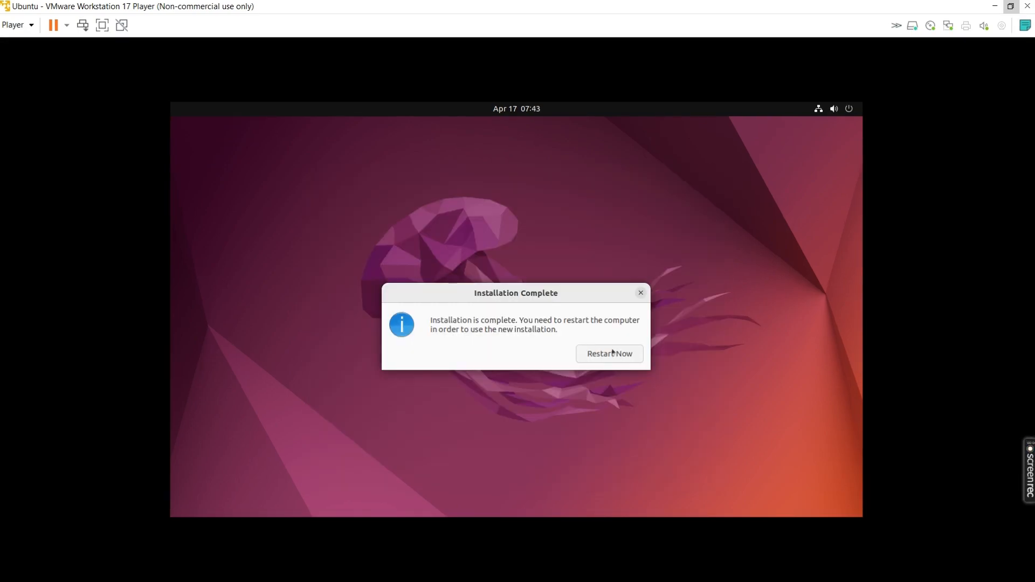
# Restart into the installed Ubuntu past the remove-medium prompt and log in with the account password.
pyautogui.click(609, 353)
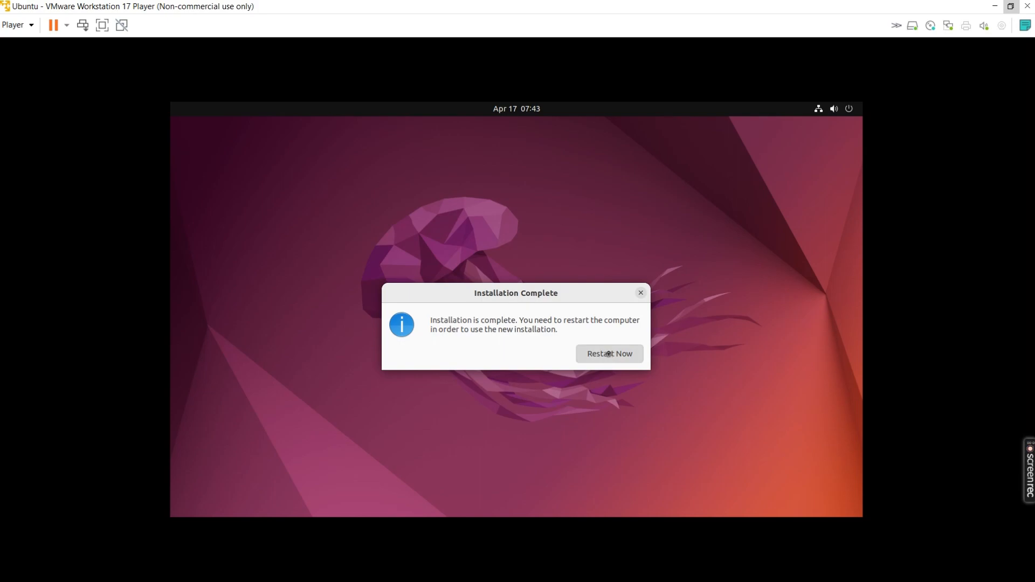
pyautogui.press('Return')
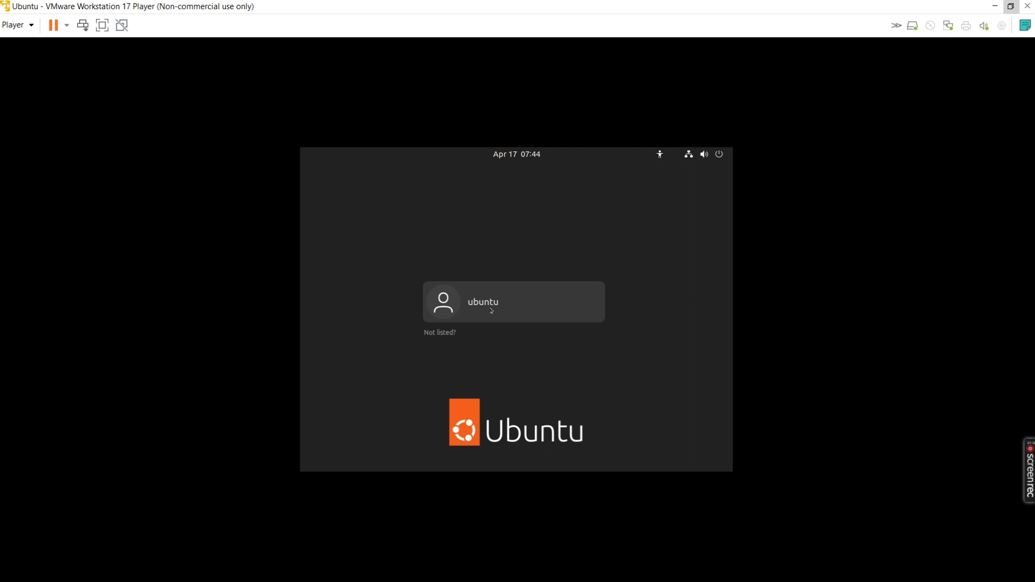
pyautogui.click(492, 310)
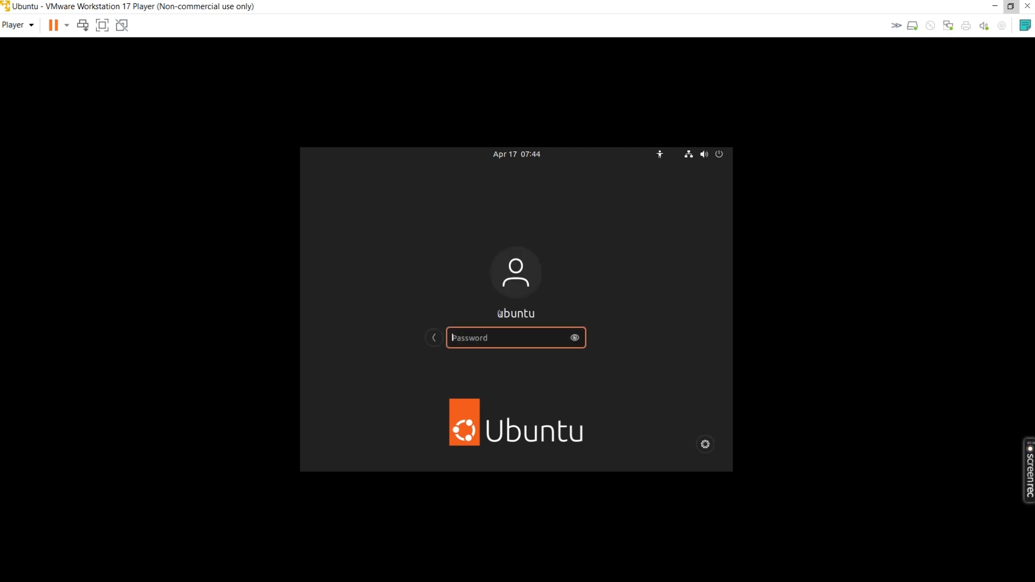
pyautogui.write('********')
pyautogui.press('Return')
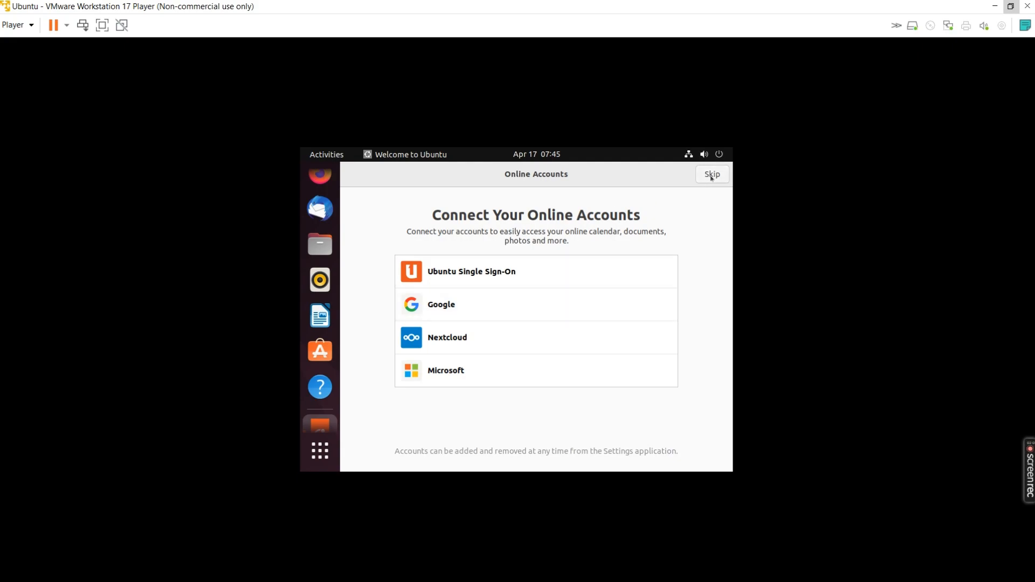
# Skip online accounts and Ubuntu Pro, decline sending system info, and finish the Welcome wizard.
pyautogui.click(711, 174)
pyautogui.click(711, 175)
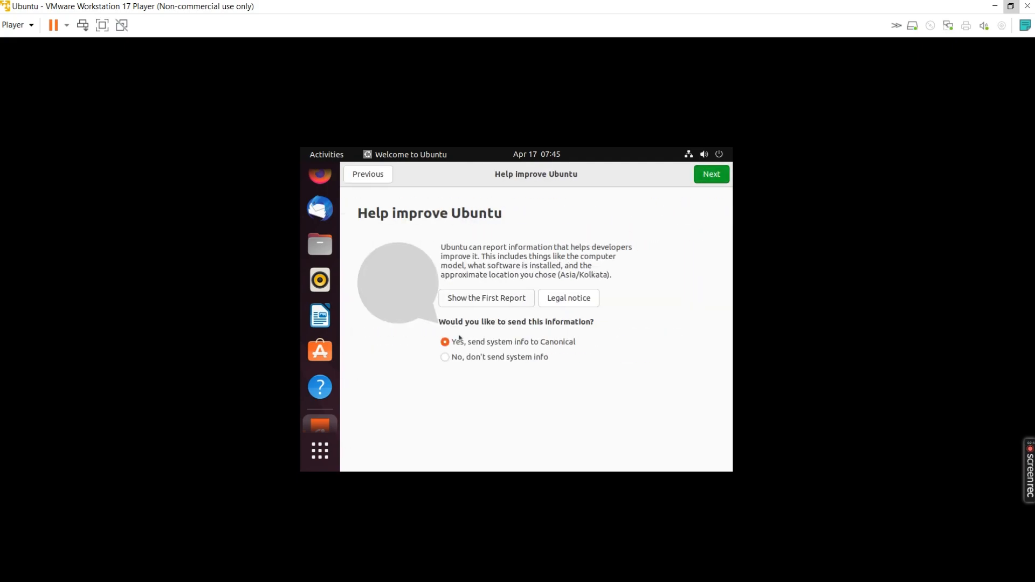
pyautogui.click(463, 356)
pyautogui.click(455, 342)
pyautogui.click(708, 181)
pyautogui.click(708, 183)
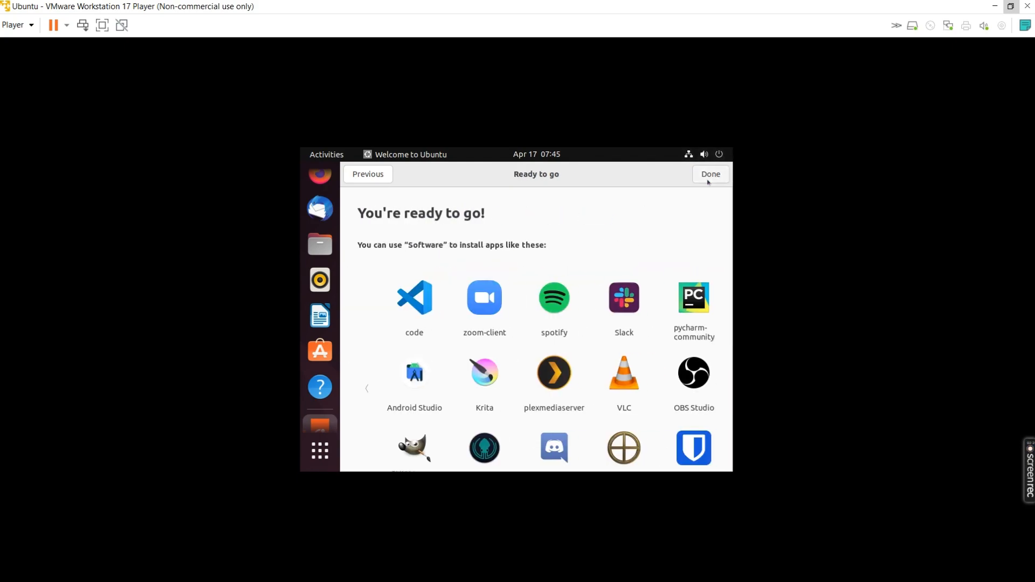
pyautogui.click(708, 181)
# Restore and re-maximize the Player window, then show the applications overview's second page.
pyautogui.click(319, 450)
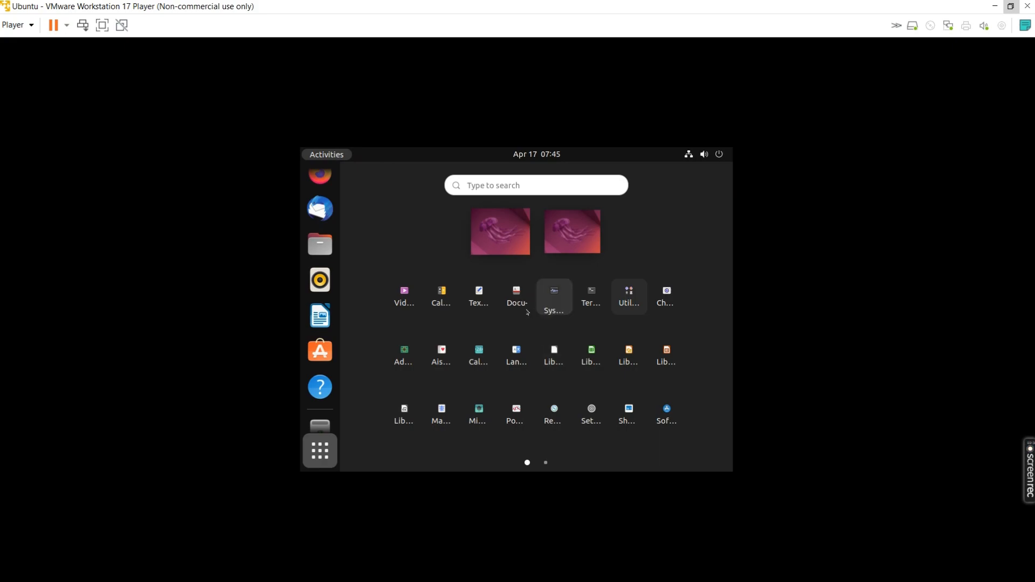
pyautogui.click(1011, 6)
pyautogui.click(551, 91)
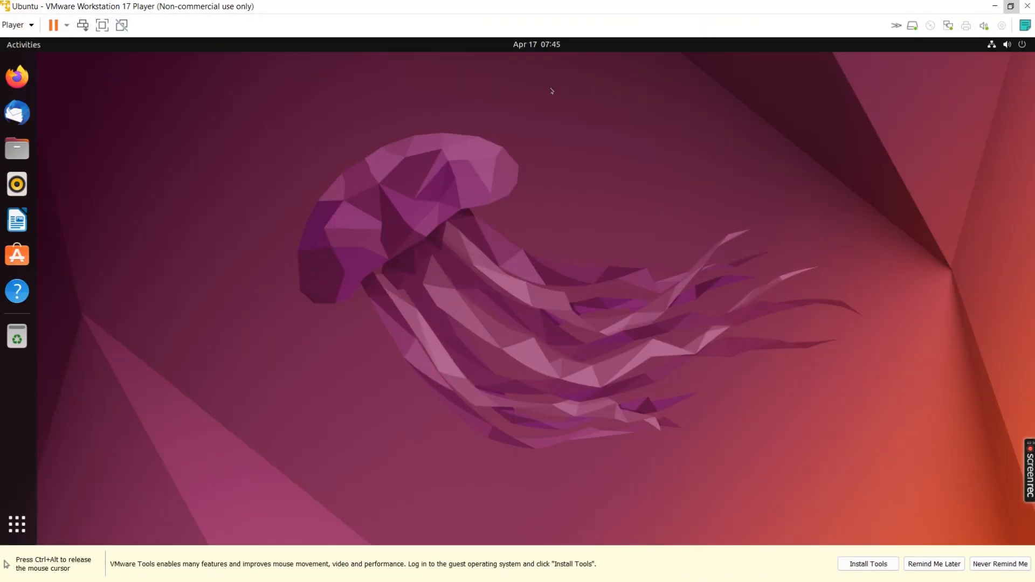
pyautogui.click(17, 510)
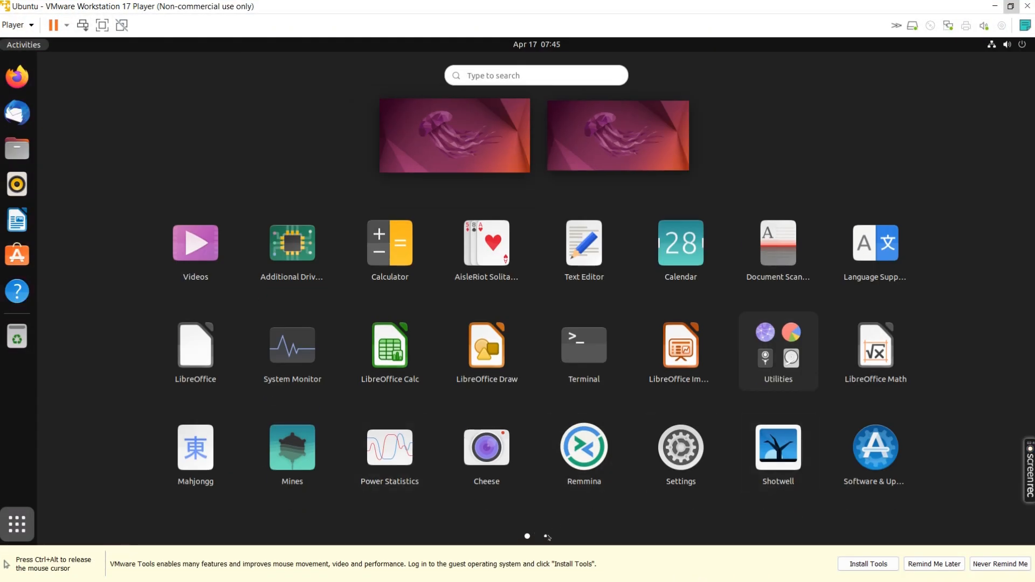
pyautogui.click(545, 536)
# Install VMware Tools, view the mounted disc's files in Files, then close that window.
pyautogui.click(527, 535)
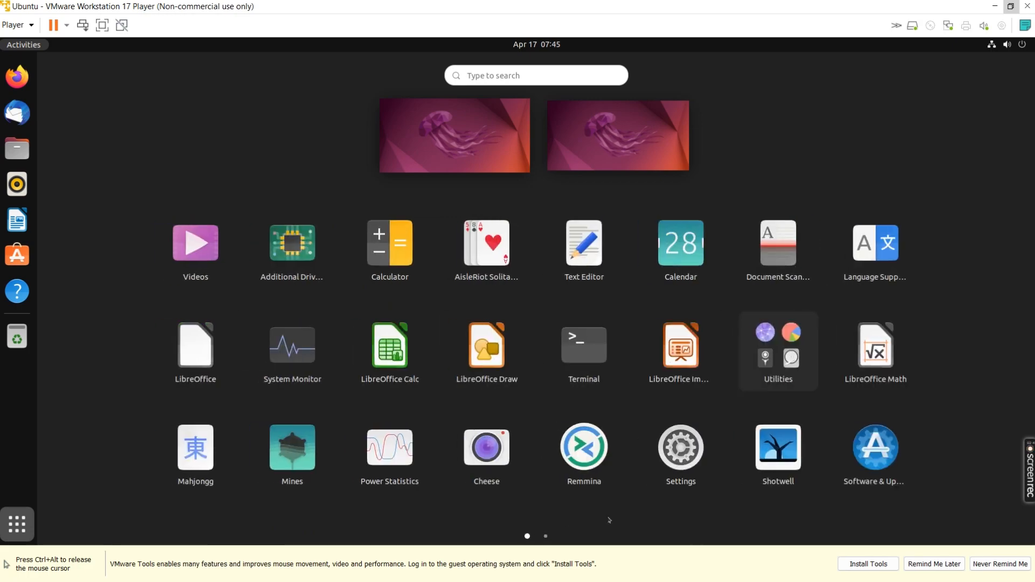
pyautogui.click(868, 564)
pyautogui.moveTo(490, 76)
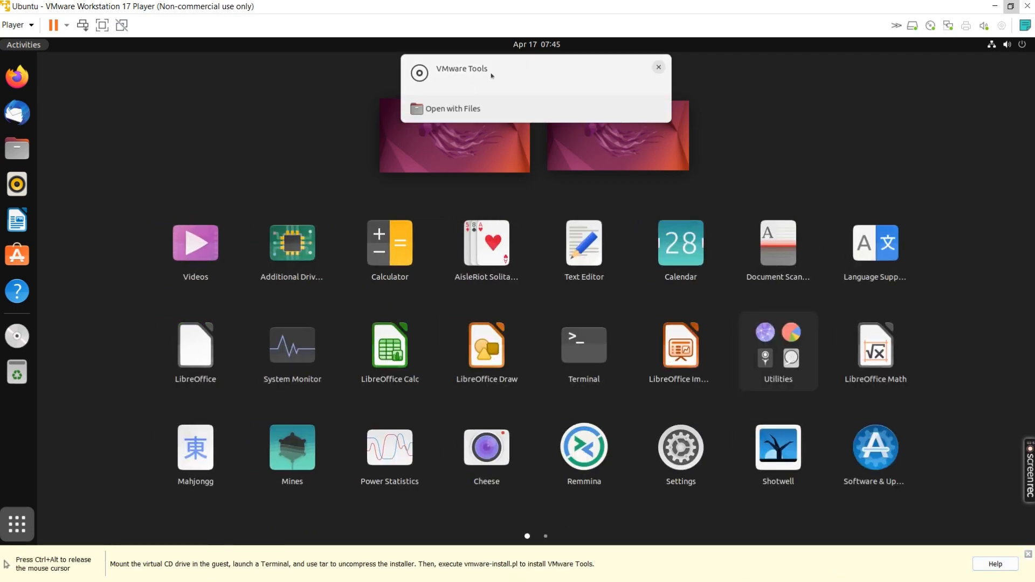
pyautogui.click(458, 109)
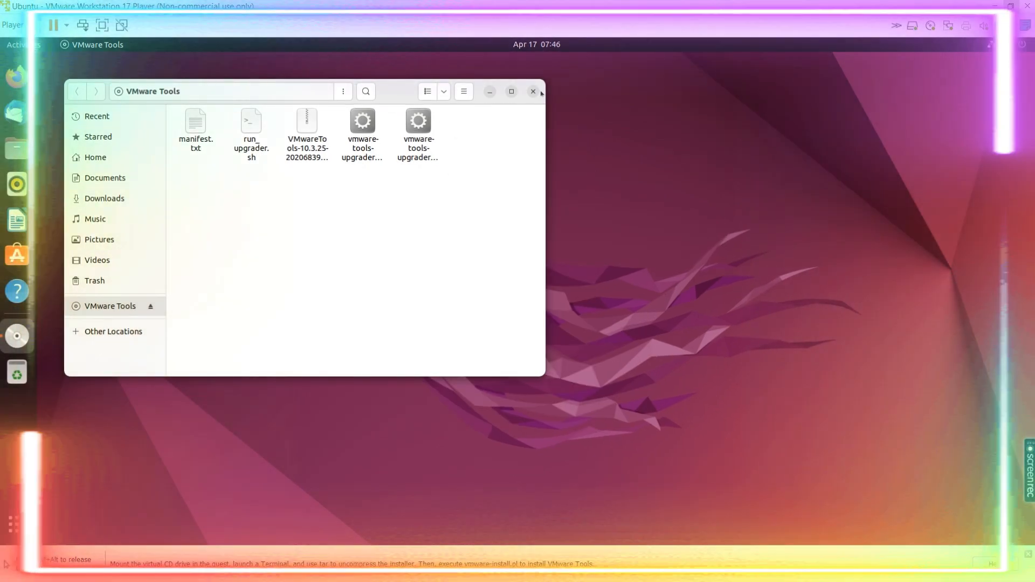
pyautogui.click(532, 92)
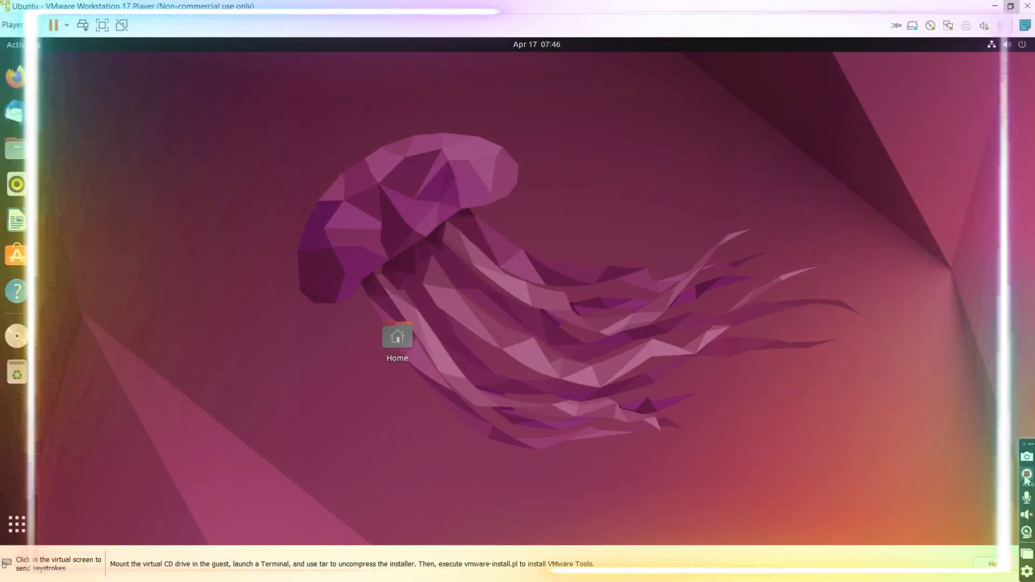